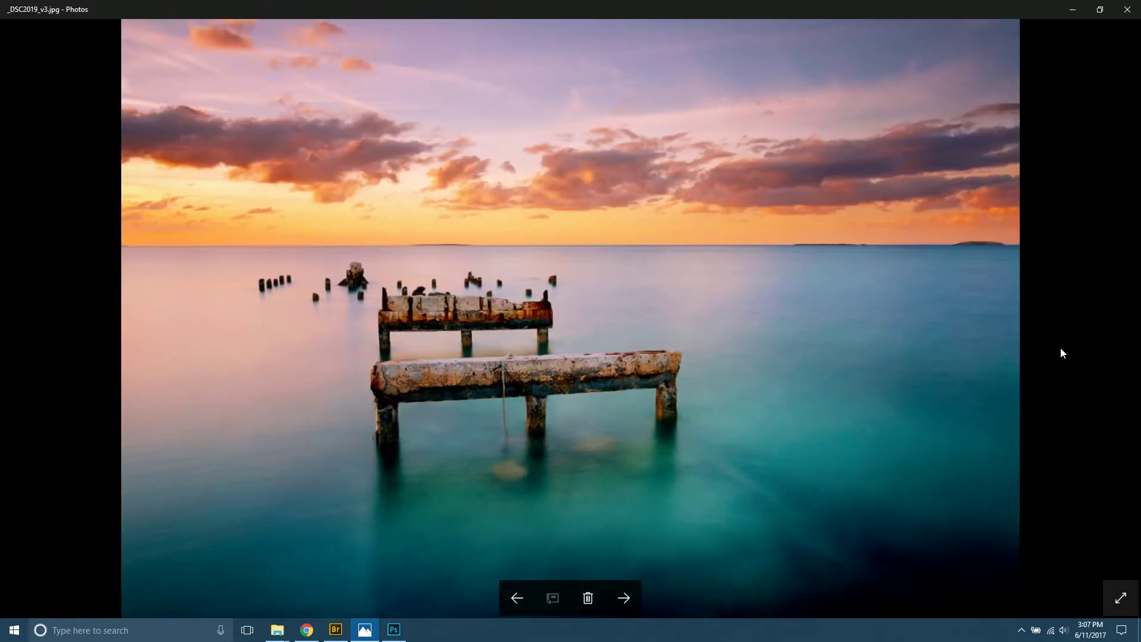
Step: Open the six selected NEF files from Bridge's long folder in Camera Raw via Open With
key("alt+Tab")
right_click(640, 187)
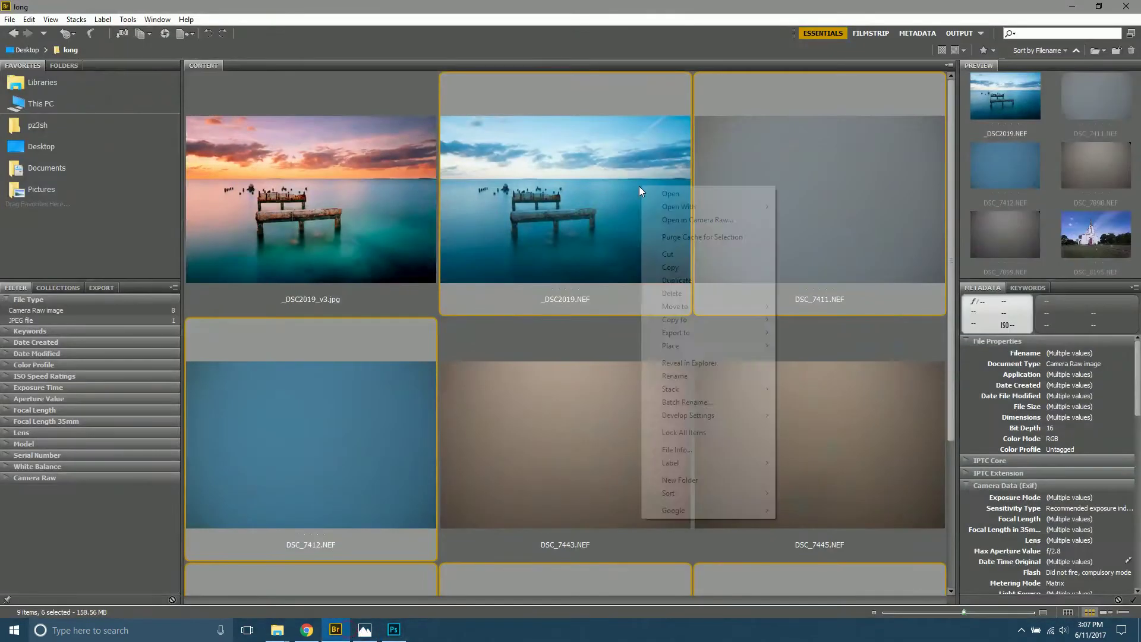
mouse_move(697, 206)
left_click(864, 209)
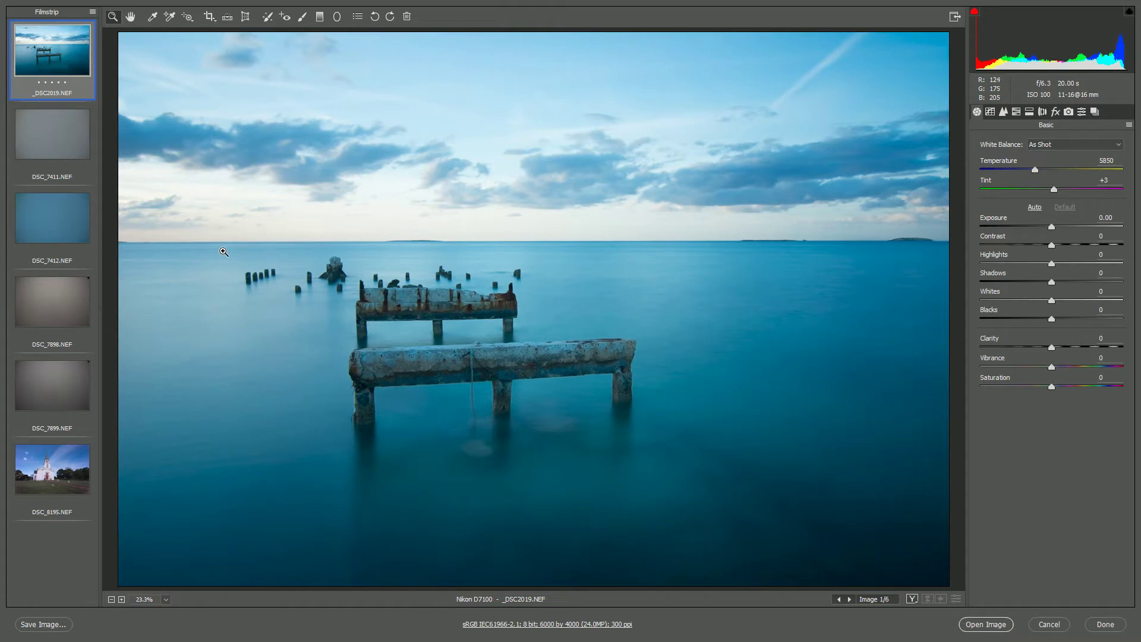
Step: View the grey test shot DSC_7411, then move on to the blue ND shot DSC_7412
left_click(64, 138)
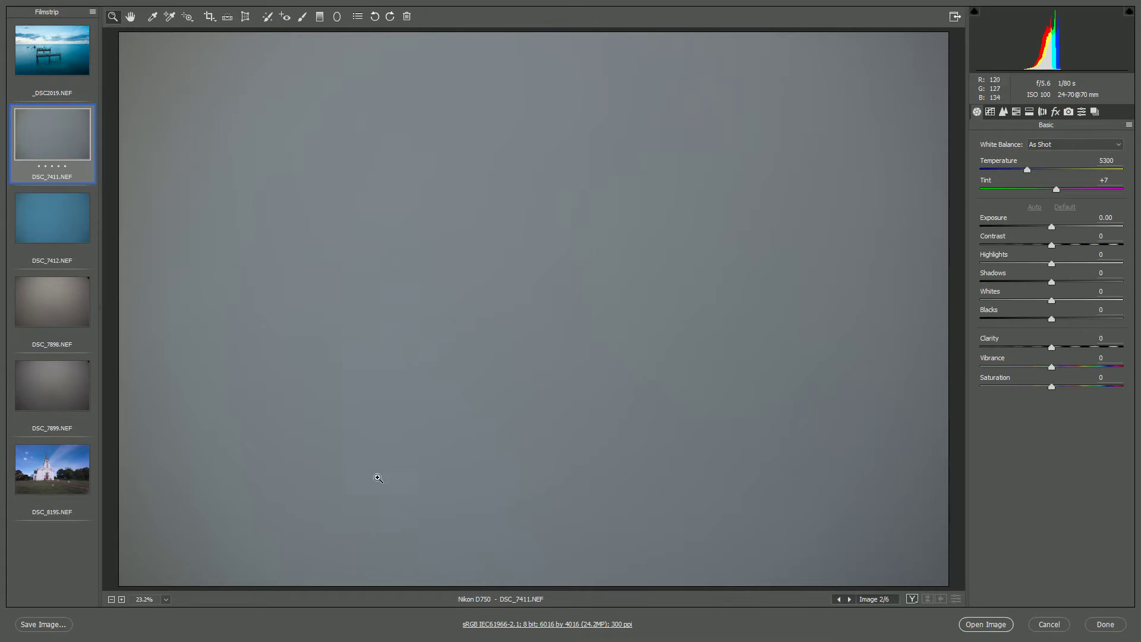
left_click(73, 216)
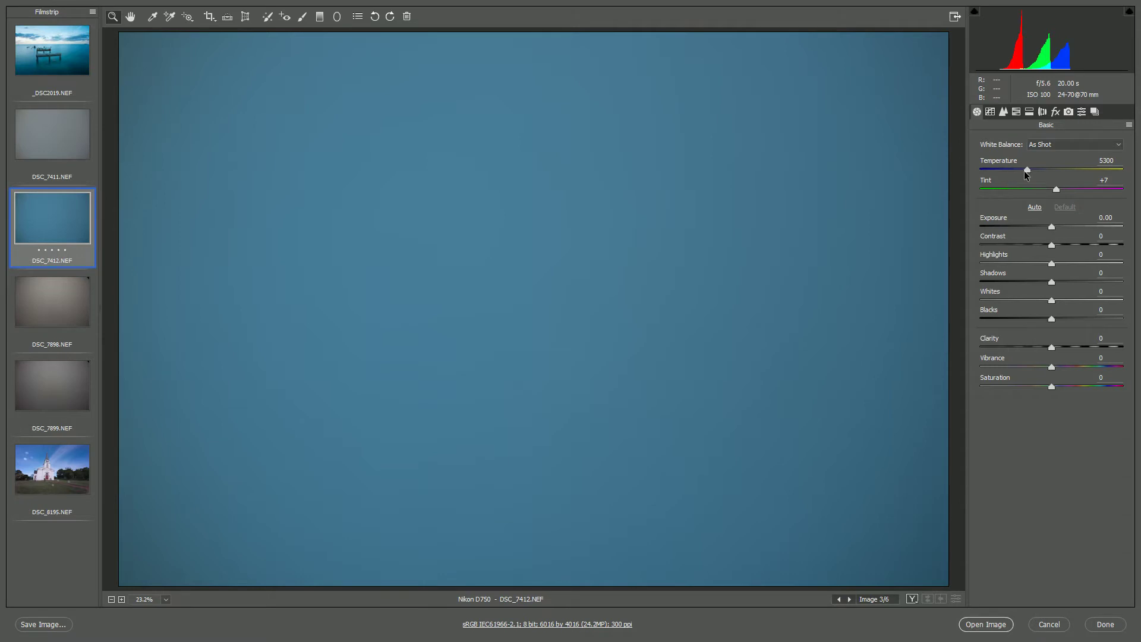
Step: Set DSC_7412's white balance temperature to 9900, checking it against the grey shot DSC_7411
left_click_drag(1028, 172, 1070, 189)
left_click(63, 147)
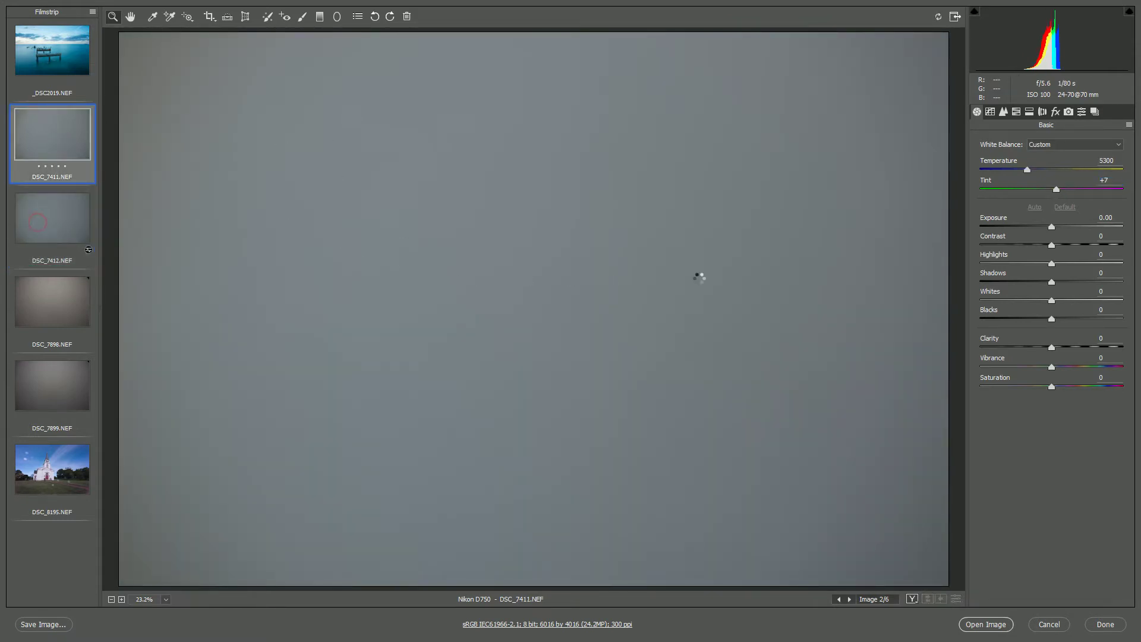
key("Down")
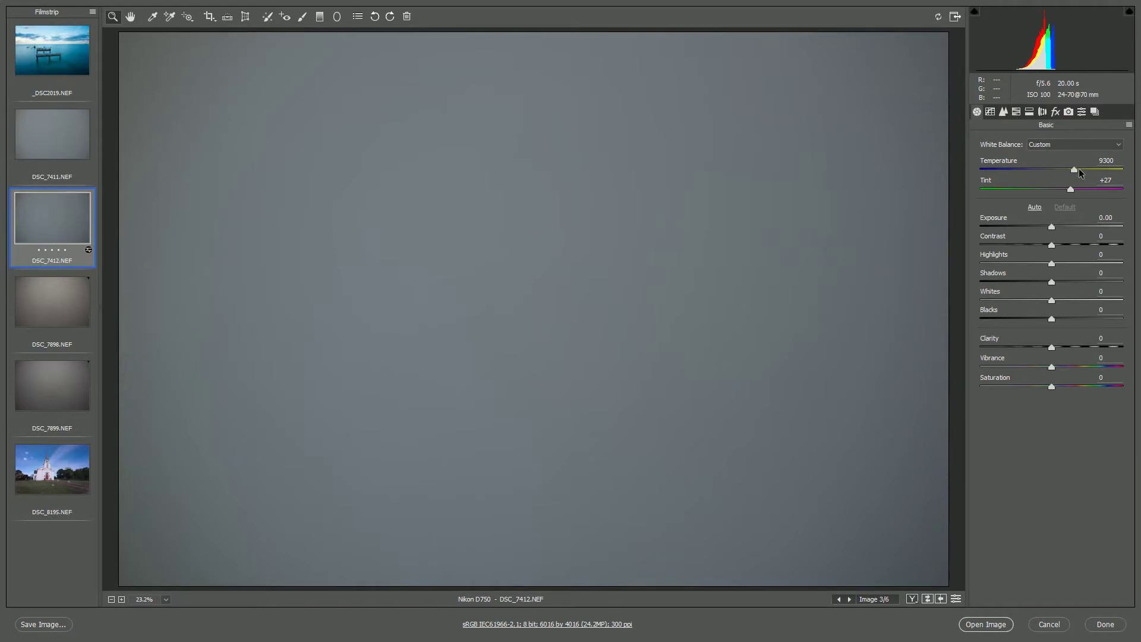
left_click(1118, 159)
type("9900")
key("Return")
Step: Compare DSC_7412 with its As Shot white balance, then restore the custom 9900 setting
left_click(1061, 145)
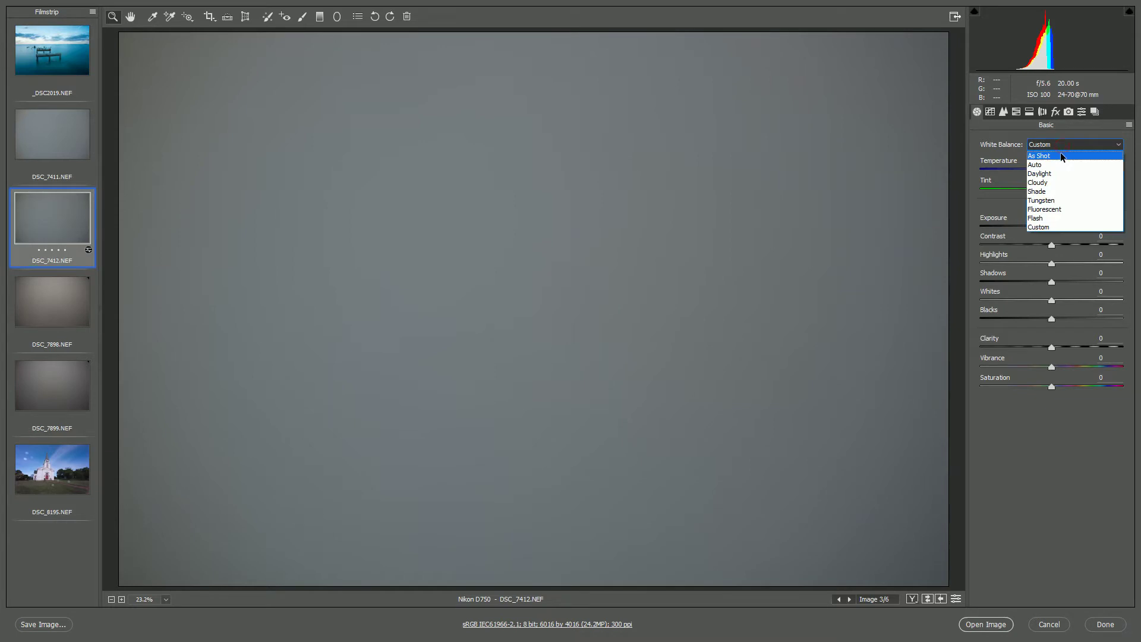
left_click(1060, 155)
left_click(1061, 144)
left_click(1037, 226)
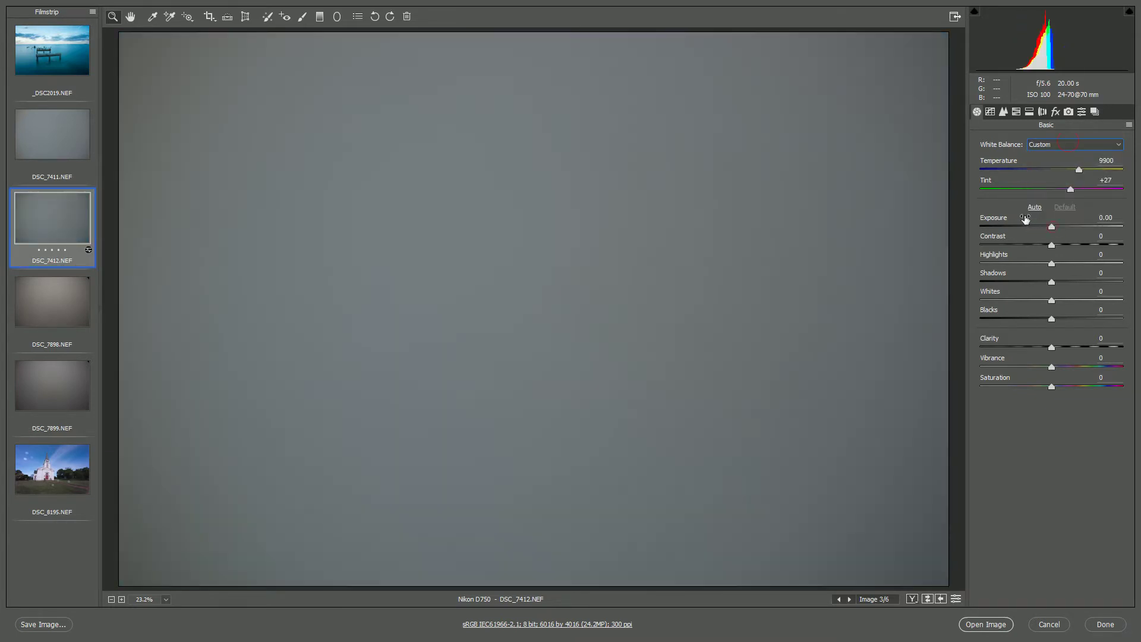
Step: Compare the corrected ND shot against DSC_7411, then move on to the pier photo _DSC2019
left_click(72, 140)
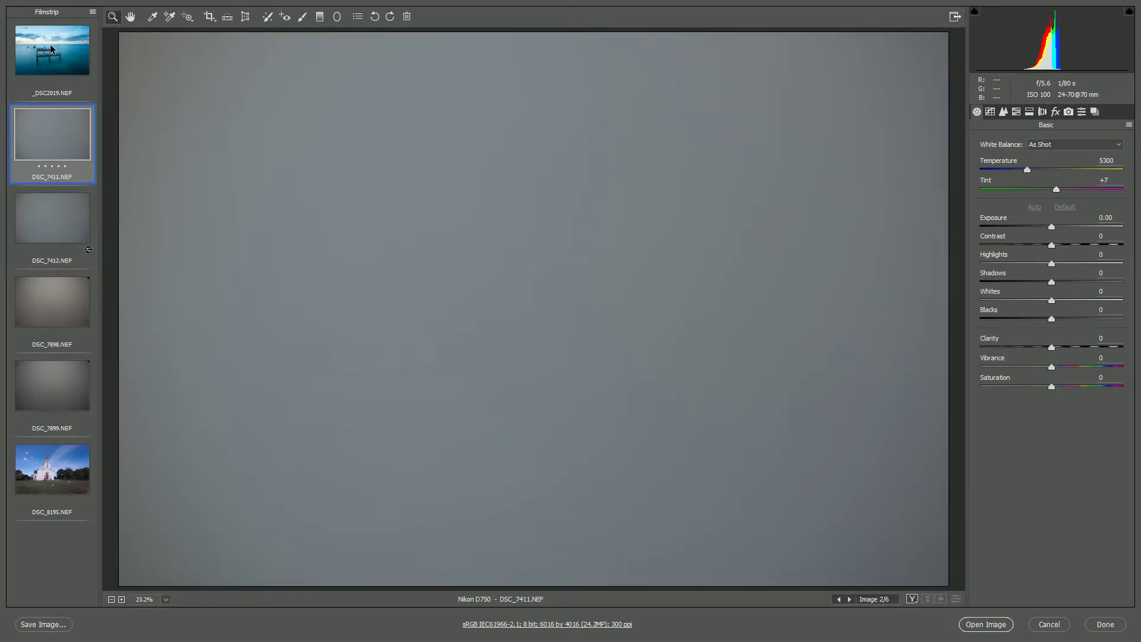
left_click(69, 225)
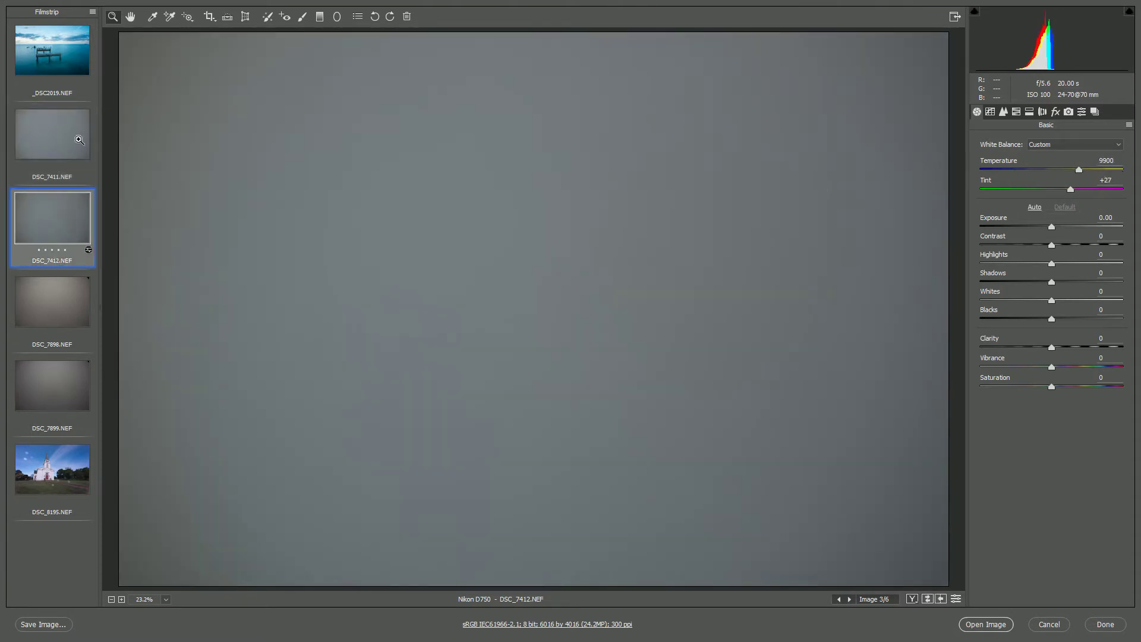
key("Up")
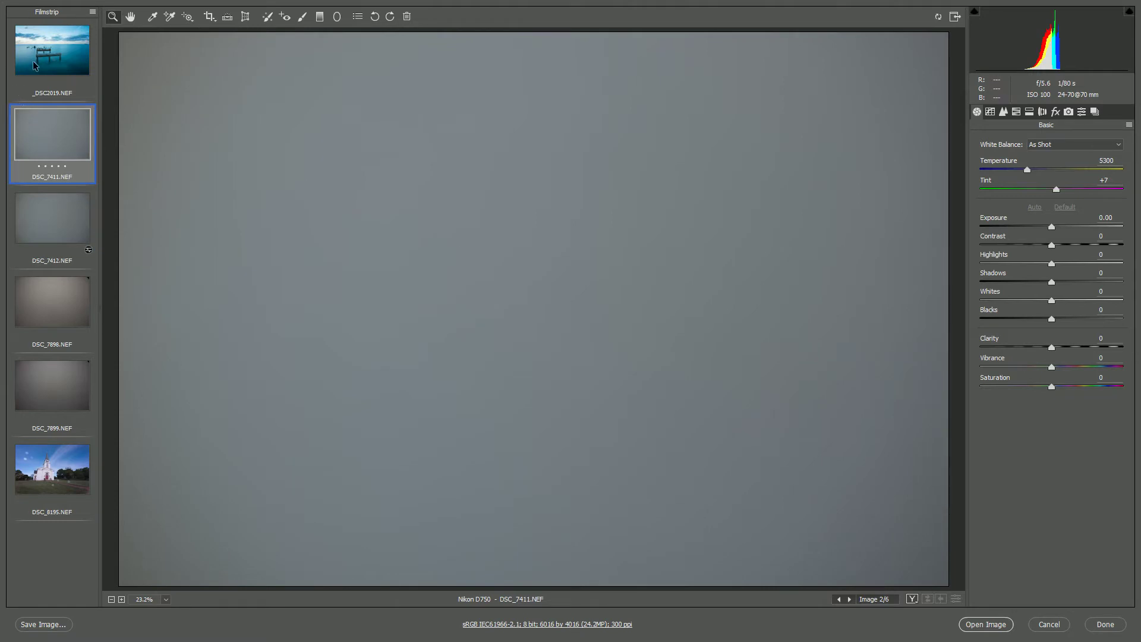
key("Up")
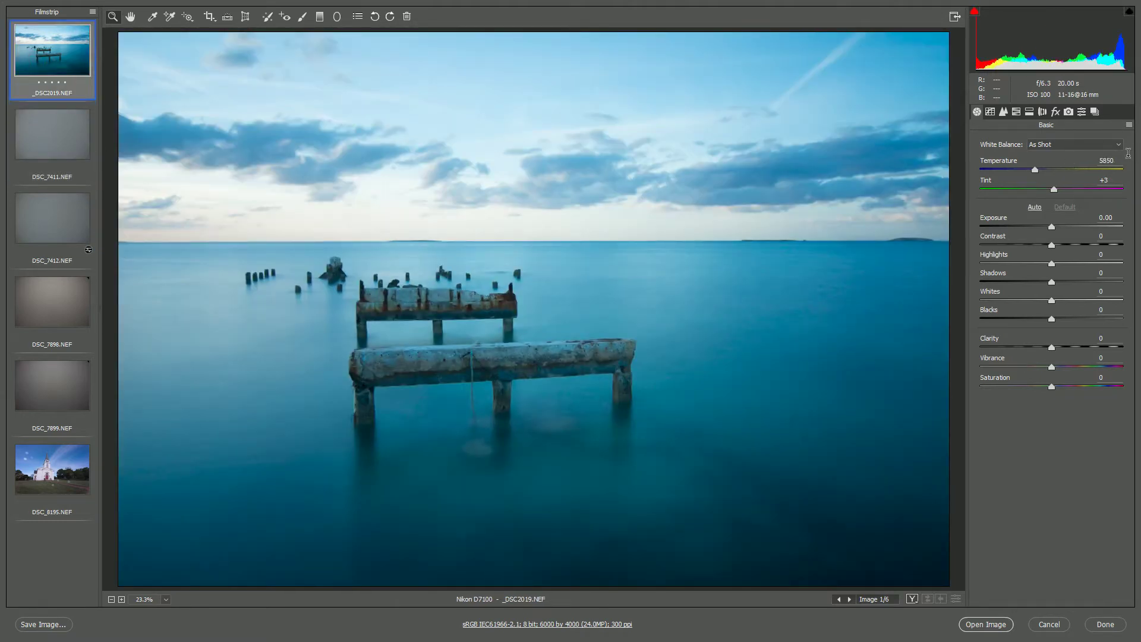
key("super")
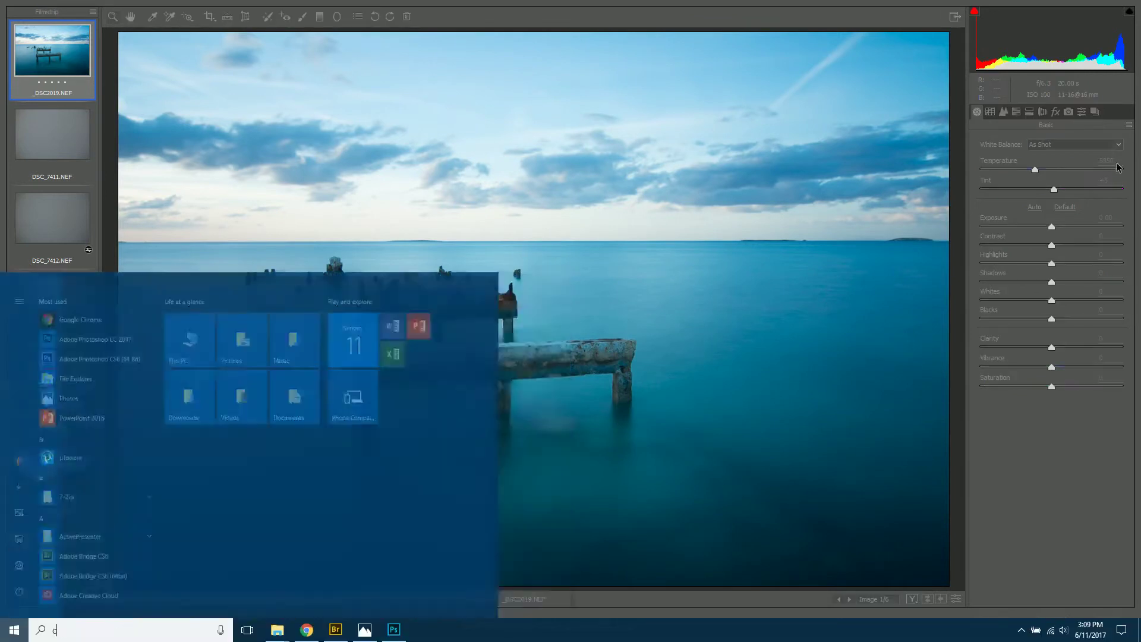
Step: In Windows Calculator, compute 5850 + 4600 to get 10,450
type("calc")
key("Return")
type("5850")
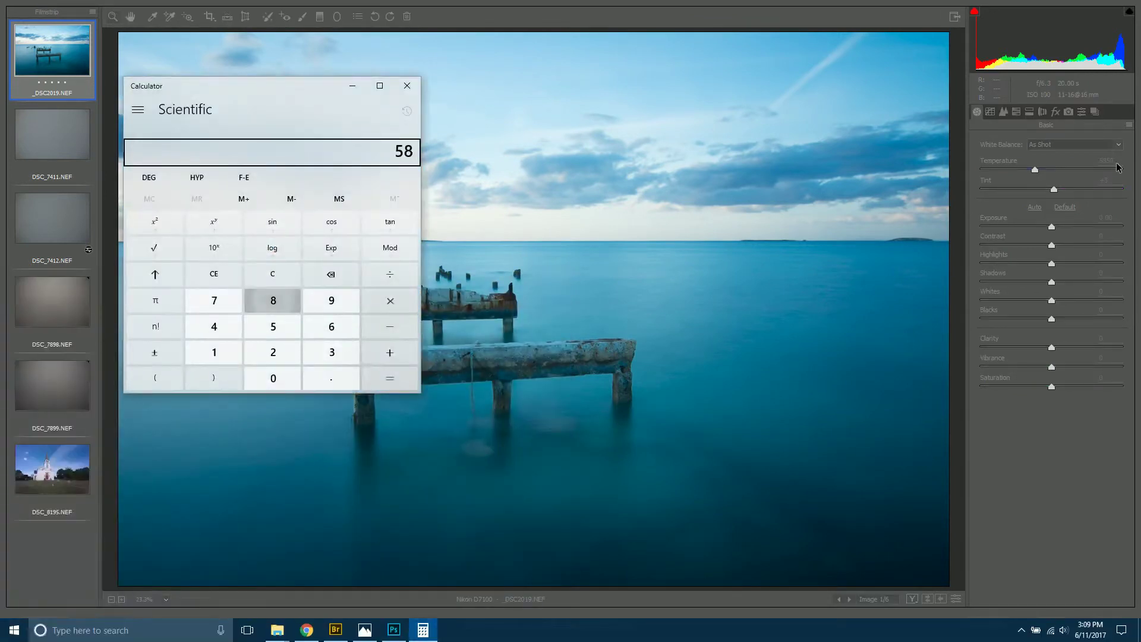
key("plus")
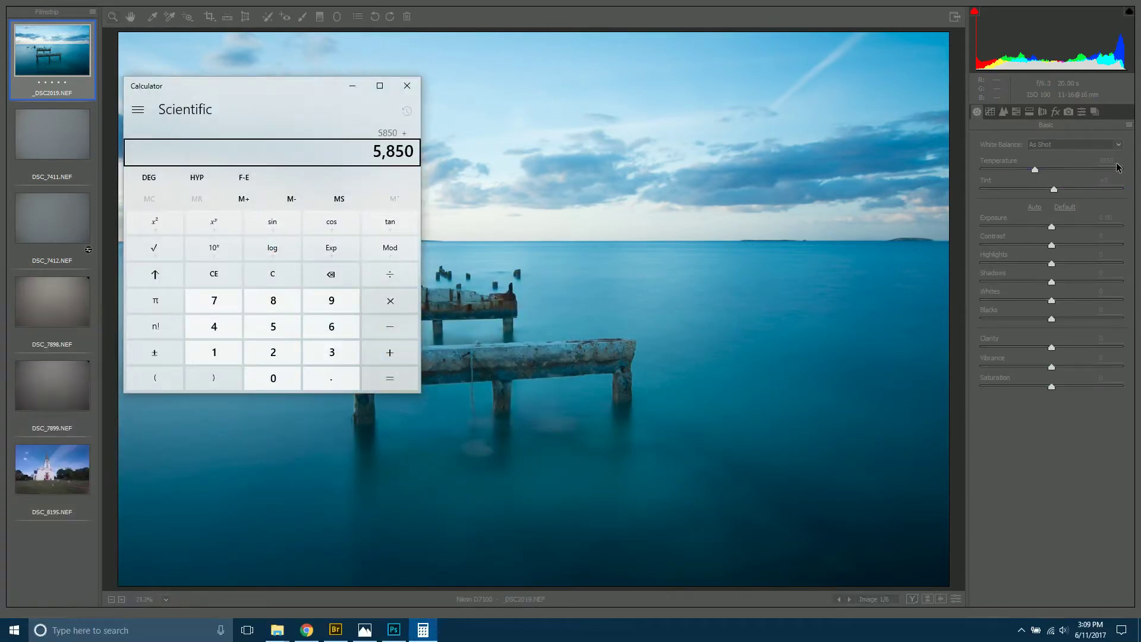
type("4600")
key("Return")
Step: Set the pier photo to Temperature 10450, Tint +23 and Saturation +73
left_click(1116, 164)
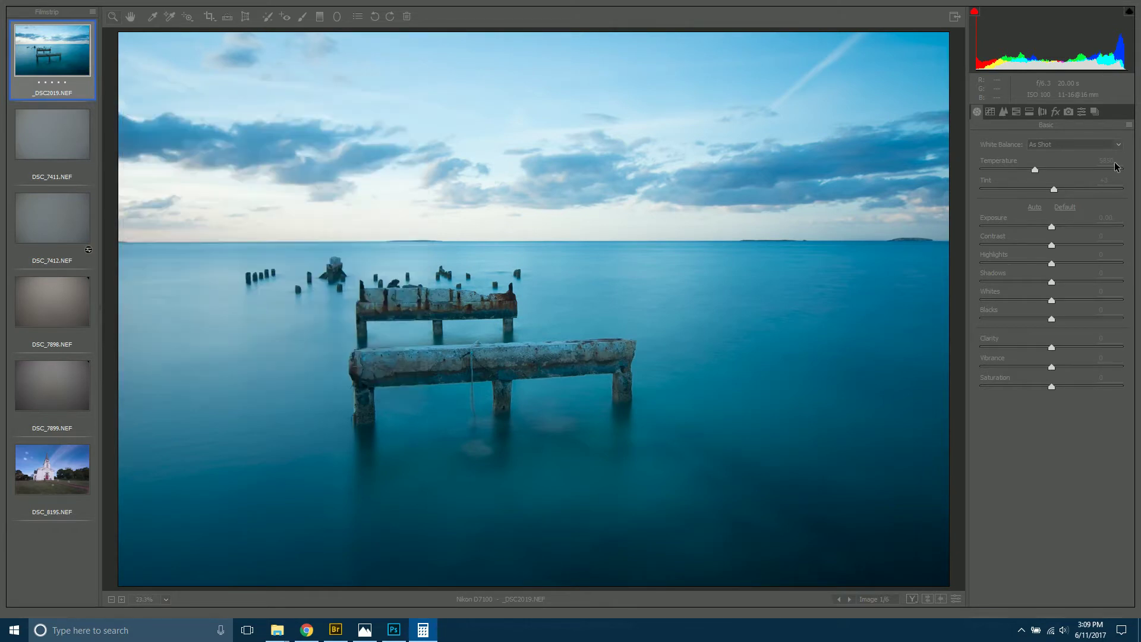
type("10450")
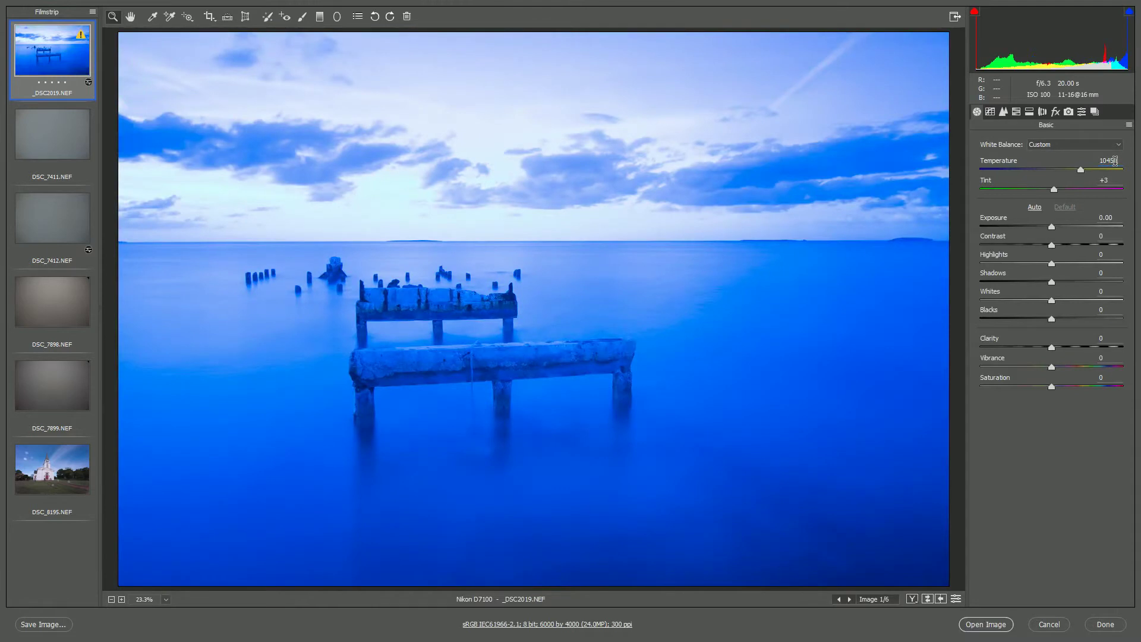
key("Return")
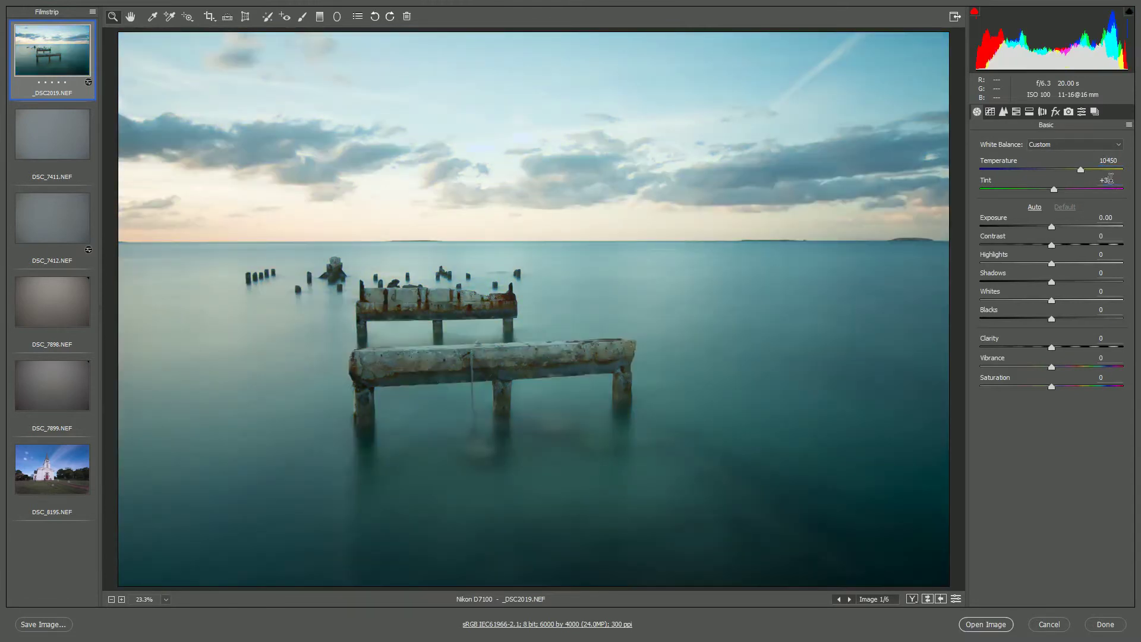
left_click(1106, 180)
type("23")
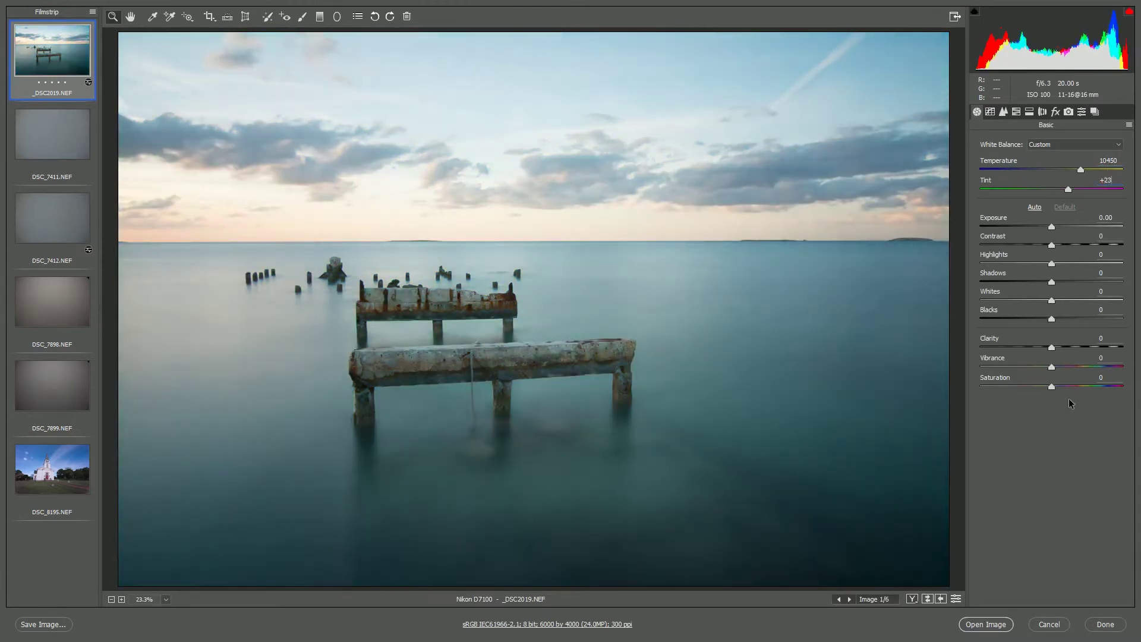
left_click(1102, 377)
type("73")
key("Return")
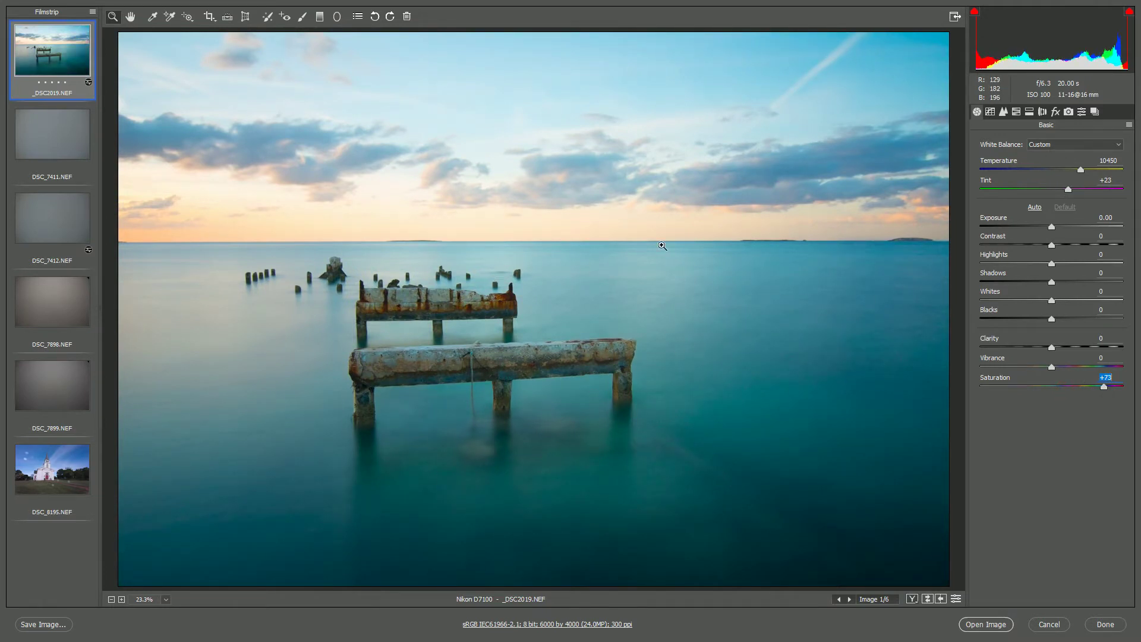
Step: Compare the pier photo with its As Shot white balance, then restore the custom warm setting
left_click(1050, 146)
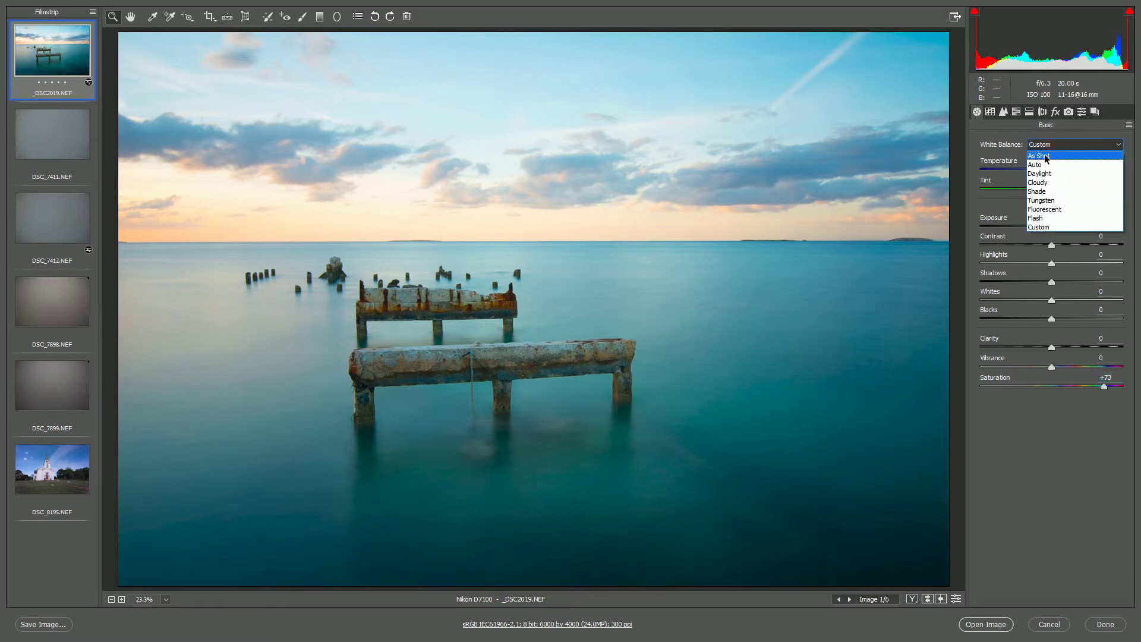
left_click(1046, 153)
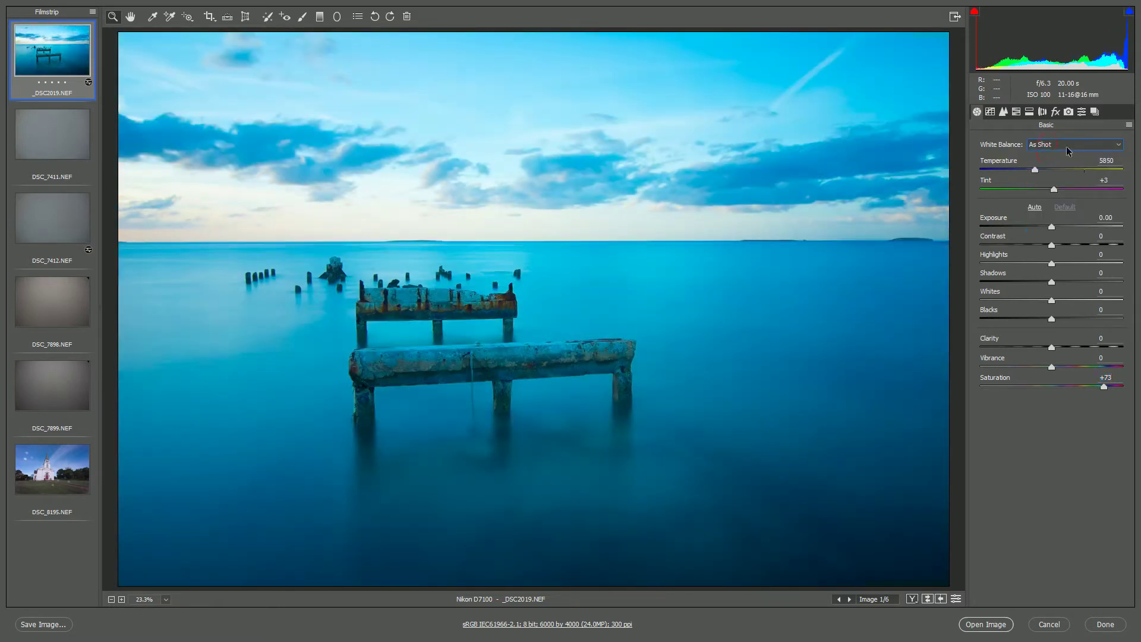
left_click(1066, 146)
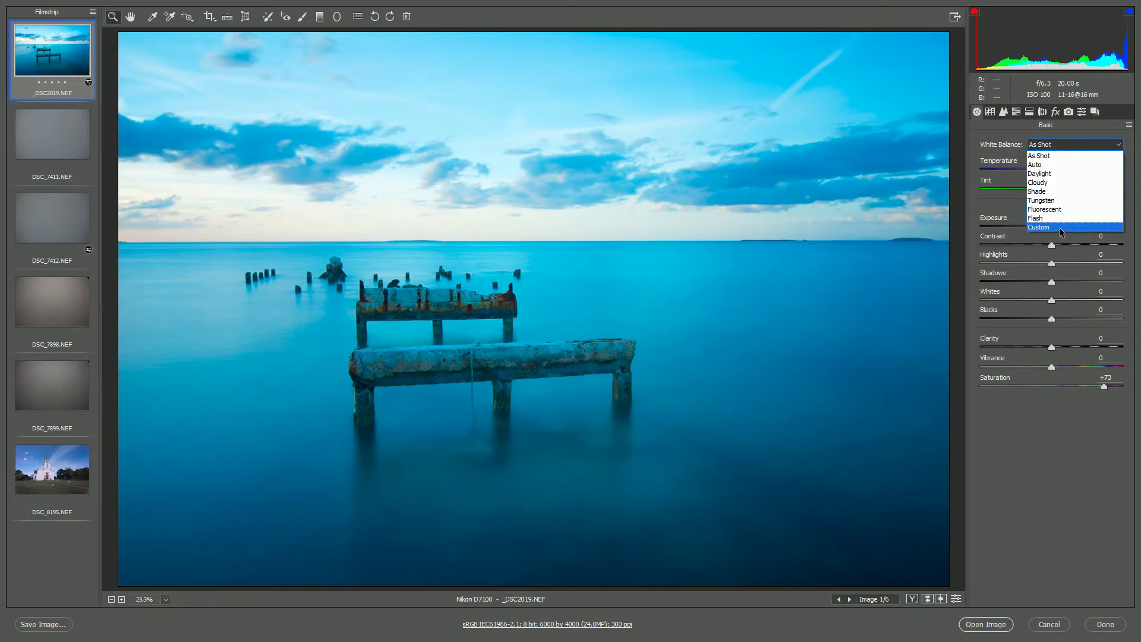
left_click(1058, 227)
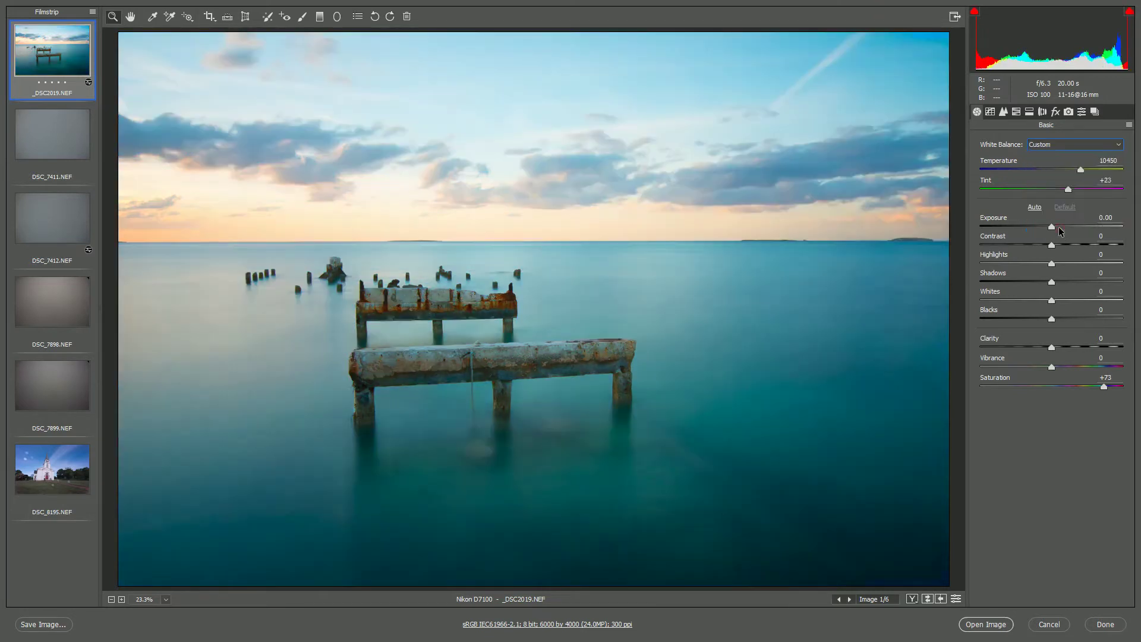
left_click(1017, 113)
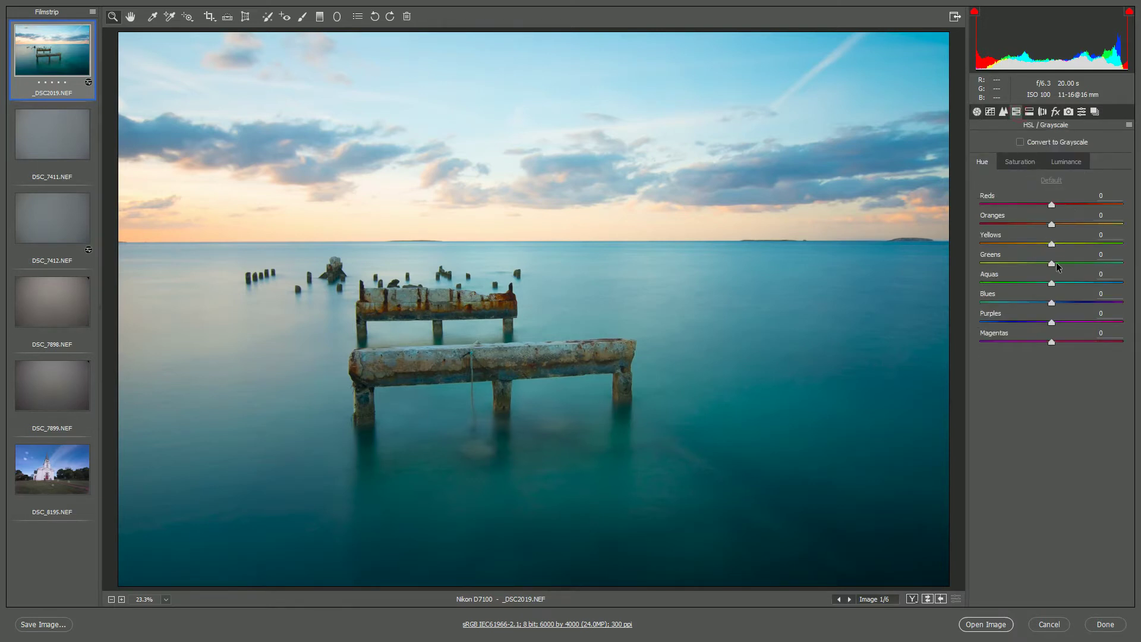
Step: Set the pier photo's Aquas hue to +11 and Blues hue to +22
left_click_drag(1051, 285, 1067, 303)
left_click(1051, 303)
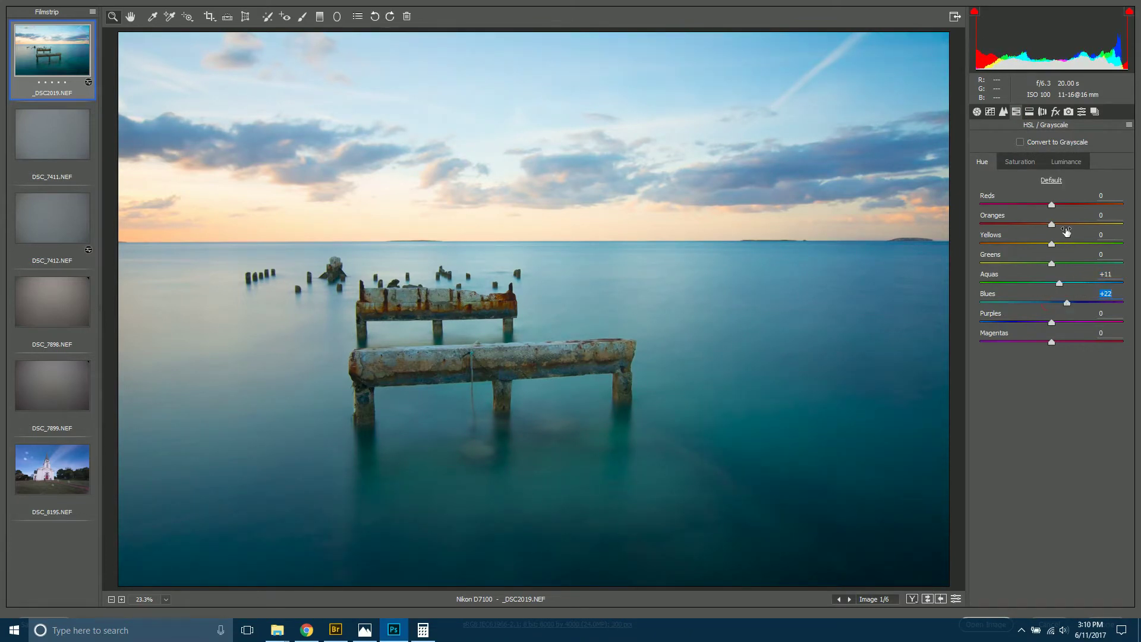
left_click_drag(1051, 225, 1077, 226)
Step: Boost the Oranges saturation to +72, then open the DSC_7411 test shot
left_click(1028, 164)
left_click_drag(1051, 224, 1102, 224)
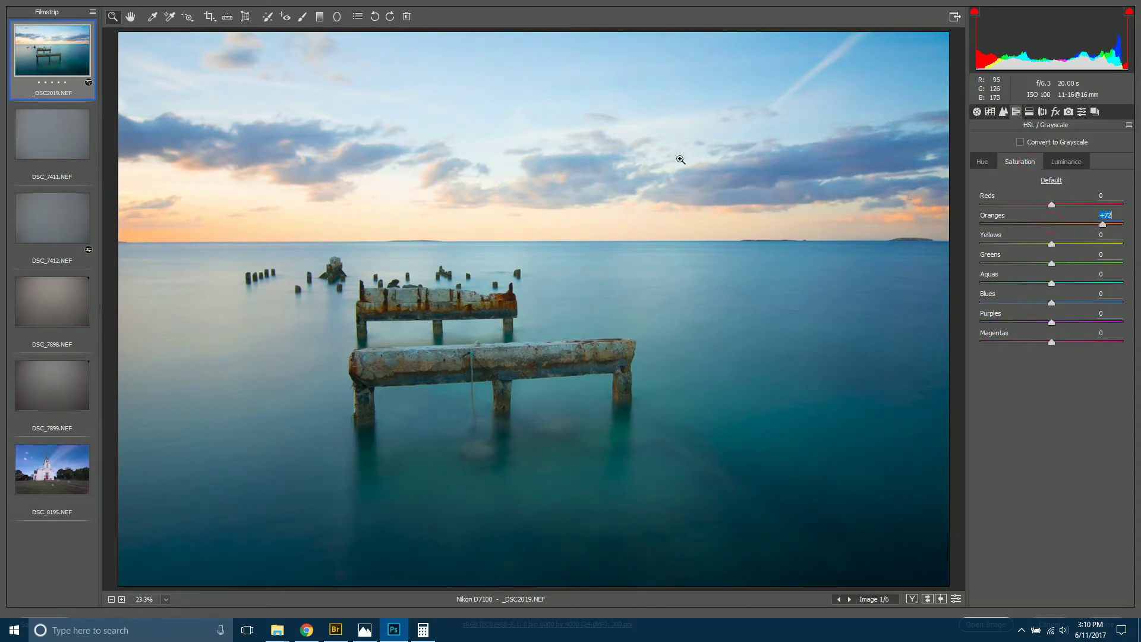
left_click(32, 134)
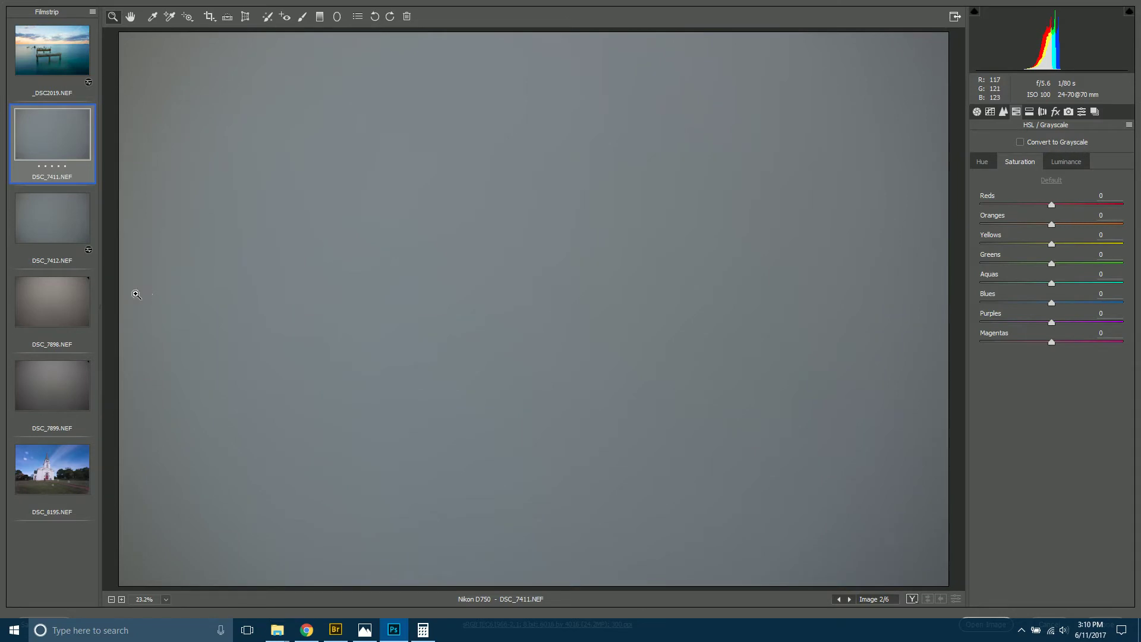
Step: Give DSC_7899 a 4700 temperature, +1 tint white balance, comparing it with DSC_7898
left_click(62, 294)
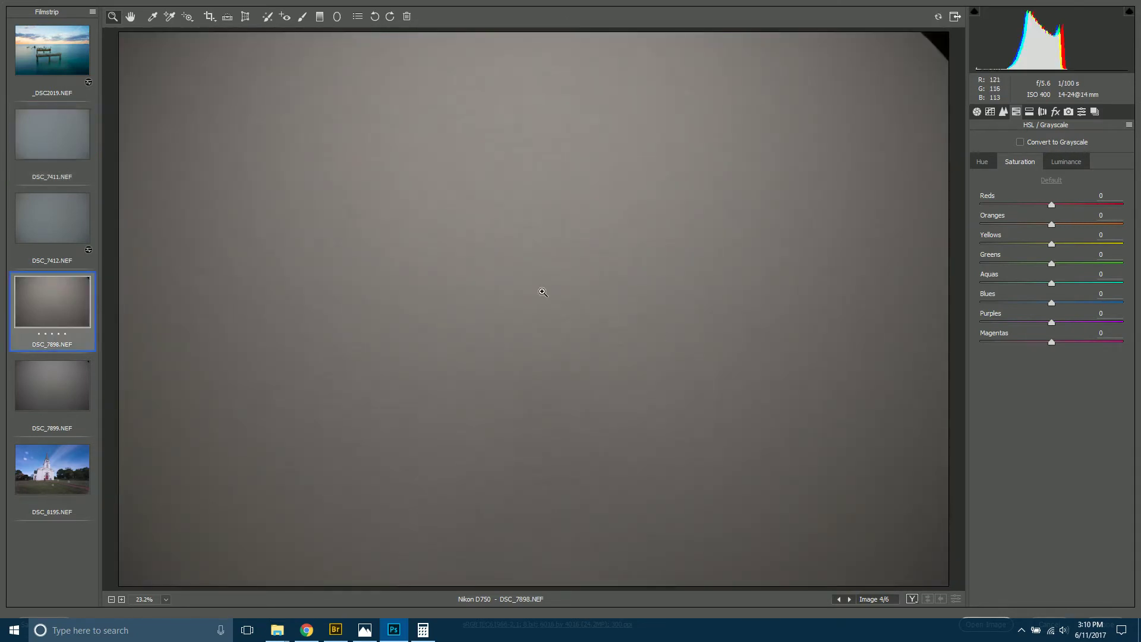
left_click(976, 112)
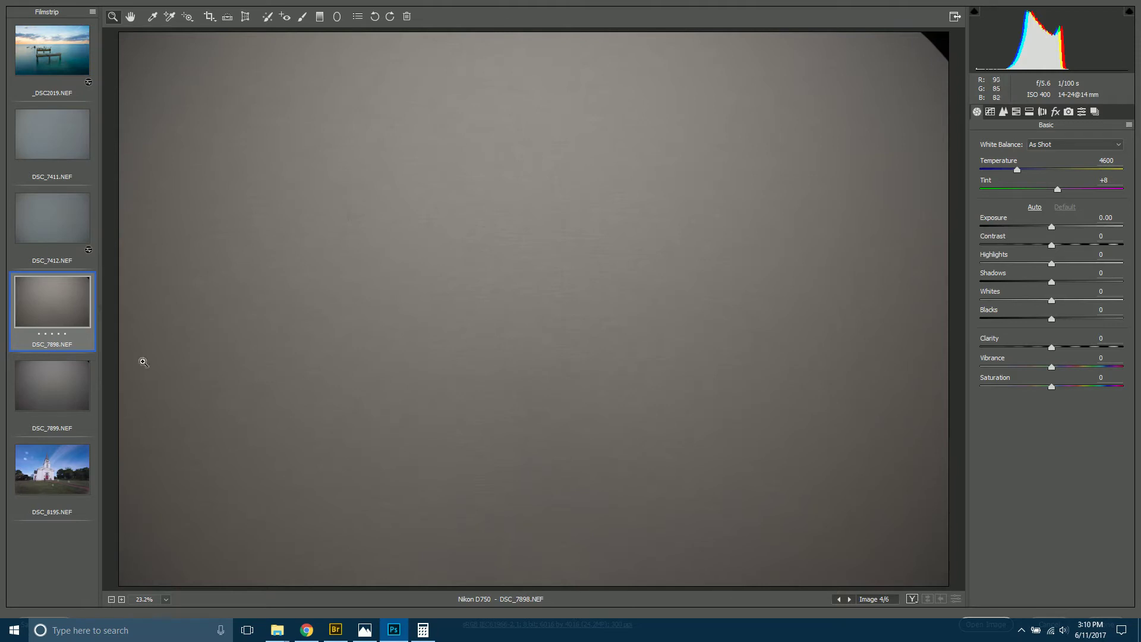
left_click(67, 378)
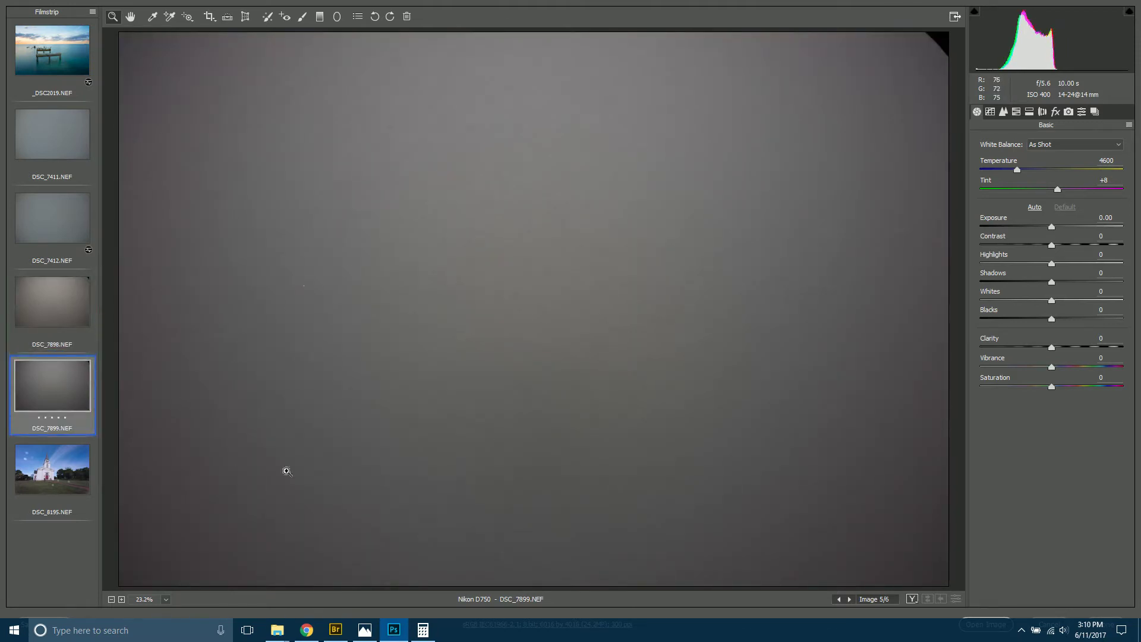
left_click_drag(1060, 191, 1054, 188)
left_click_drag(1017, 170, 1019, 172)
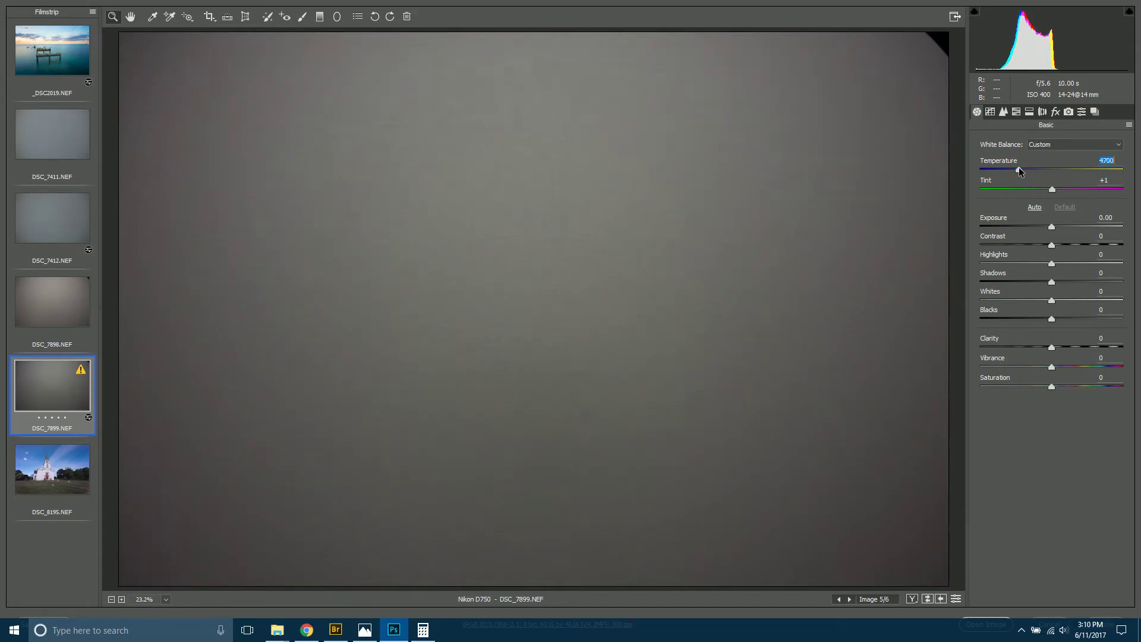
left_click(42, 316)
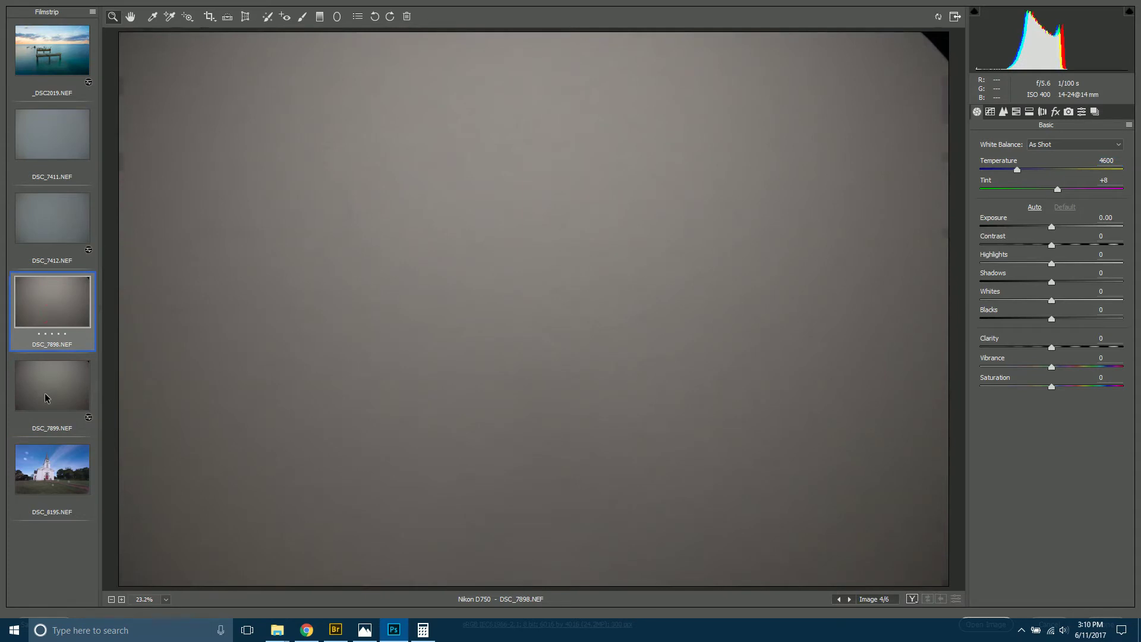
left_click(45, 397)
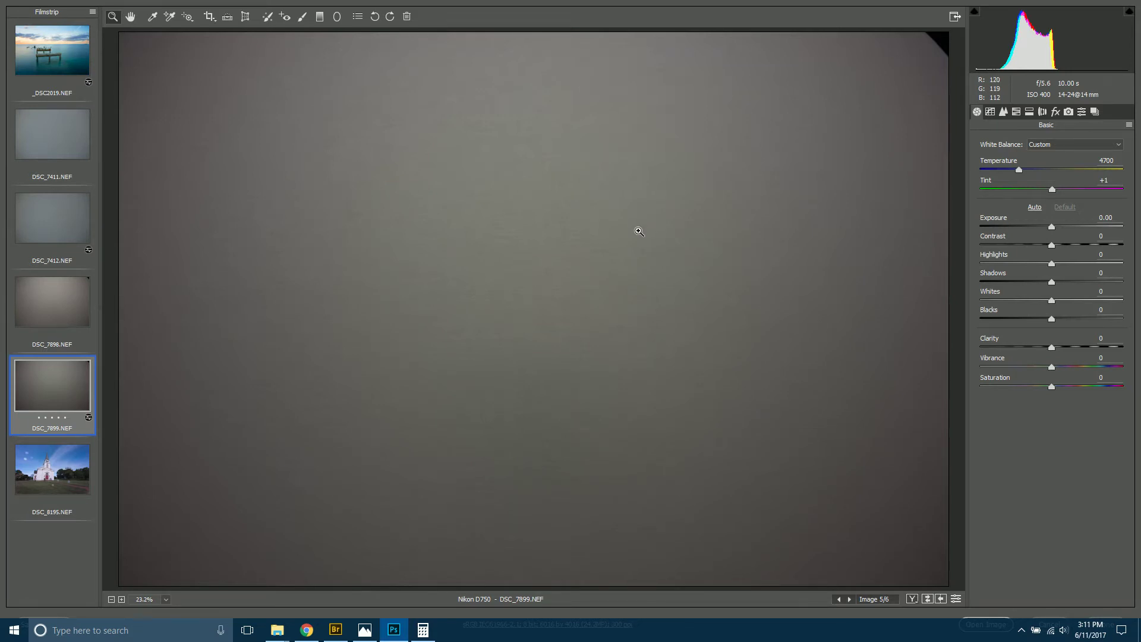
Step: Compare the histograms of DSC_7898 and DSC_7899 by switching between them
left_click(75, 297)
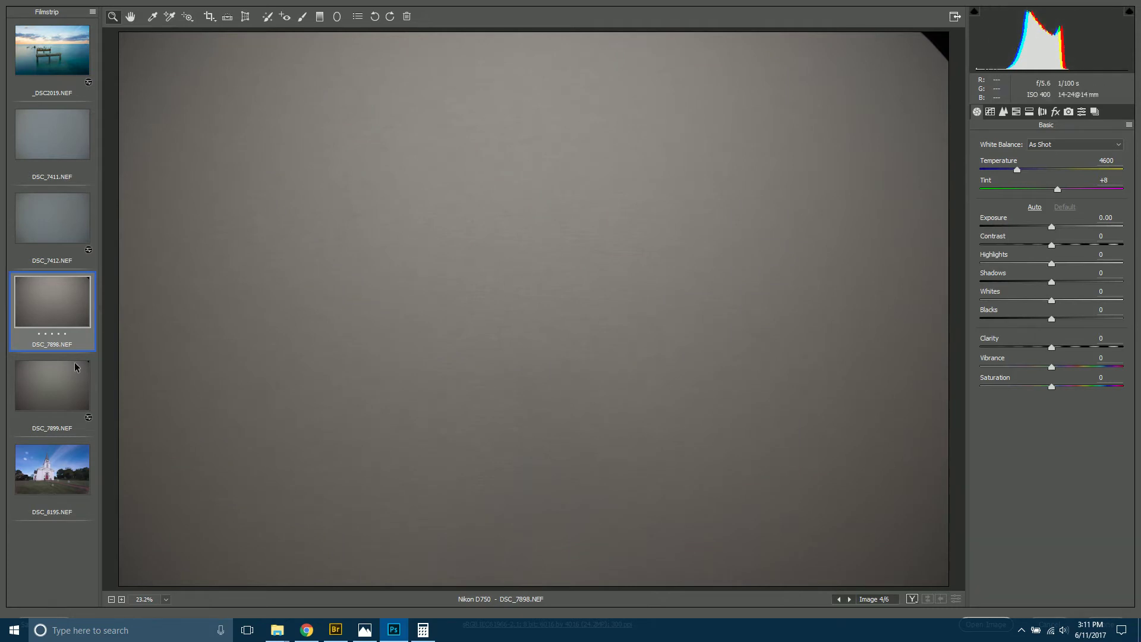
left_click(66, 386)
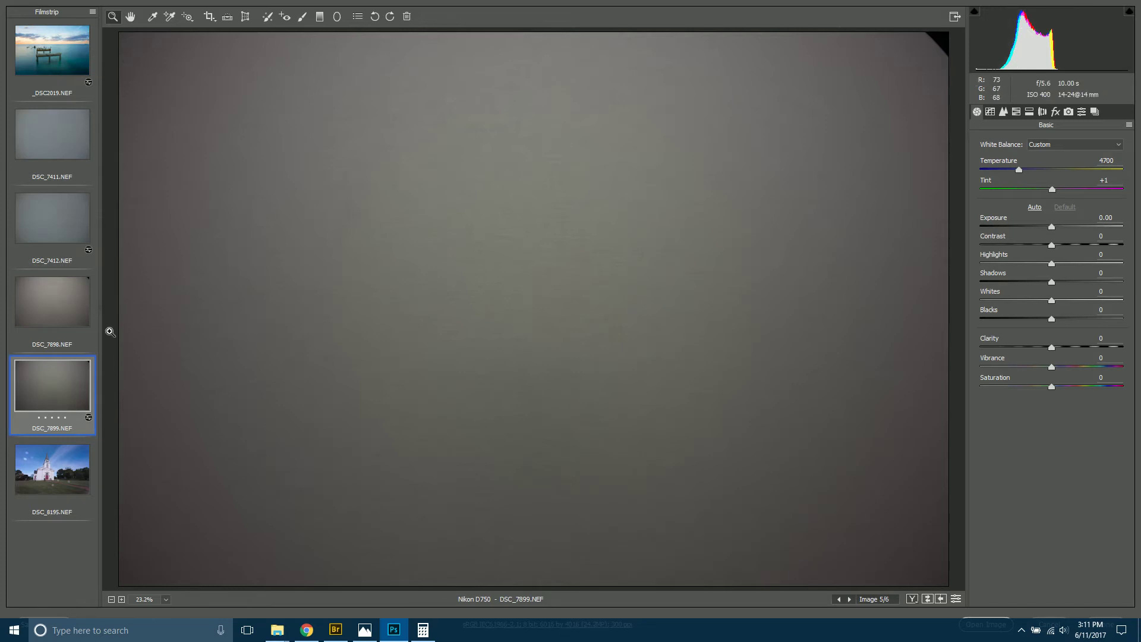
left_click(56, 298)
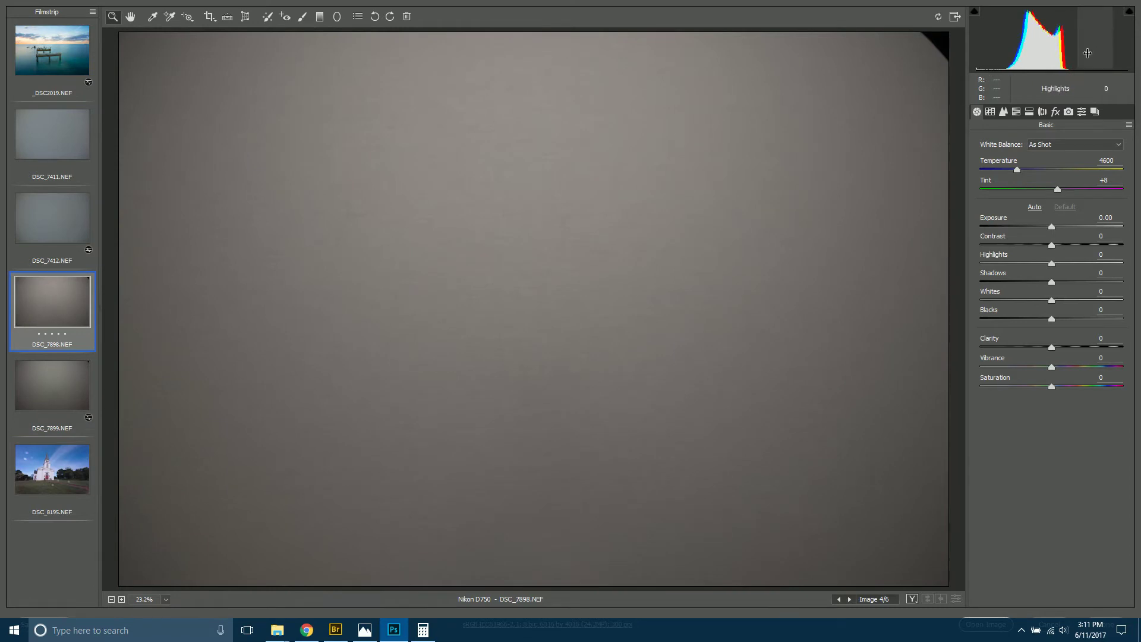
left_click(55, 381)
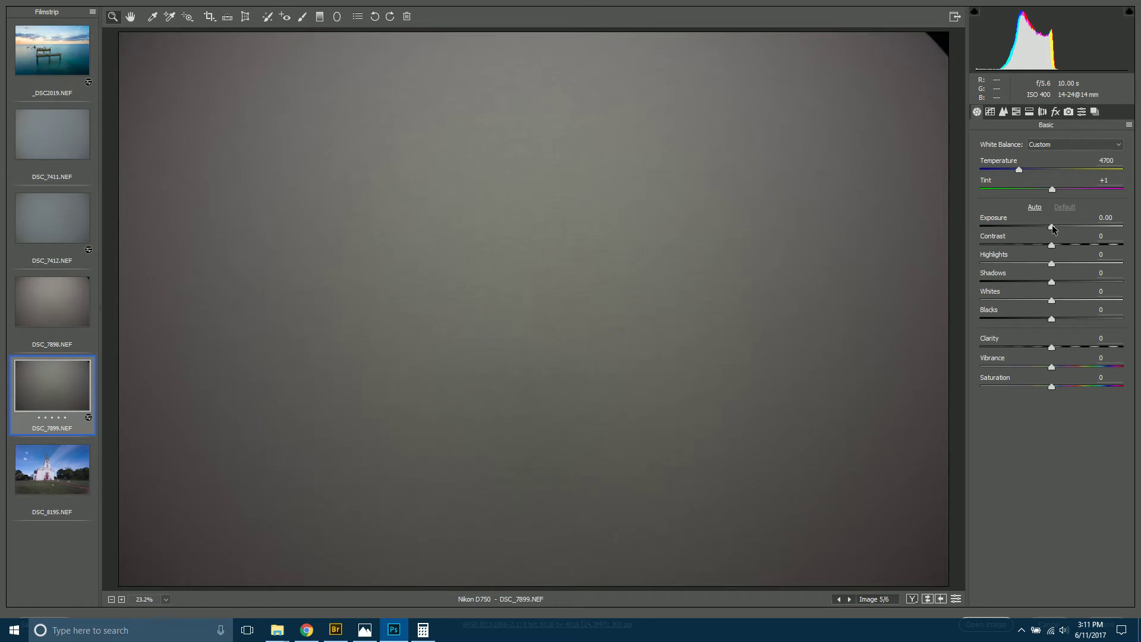
Step: Raise DSC_7899's exposure to +0.33 and recheck its histogram against DSC_7898
left_click(1105, 218)
type(".33")
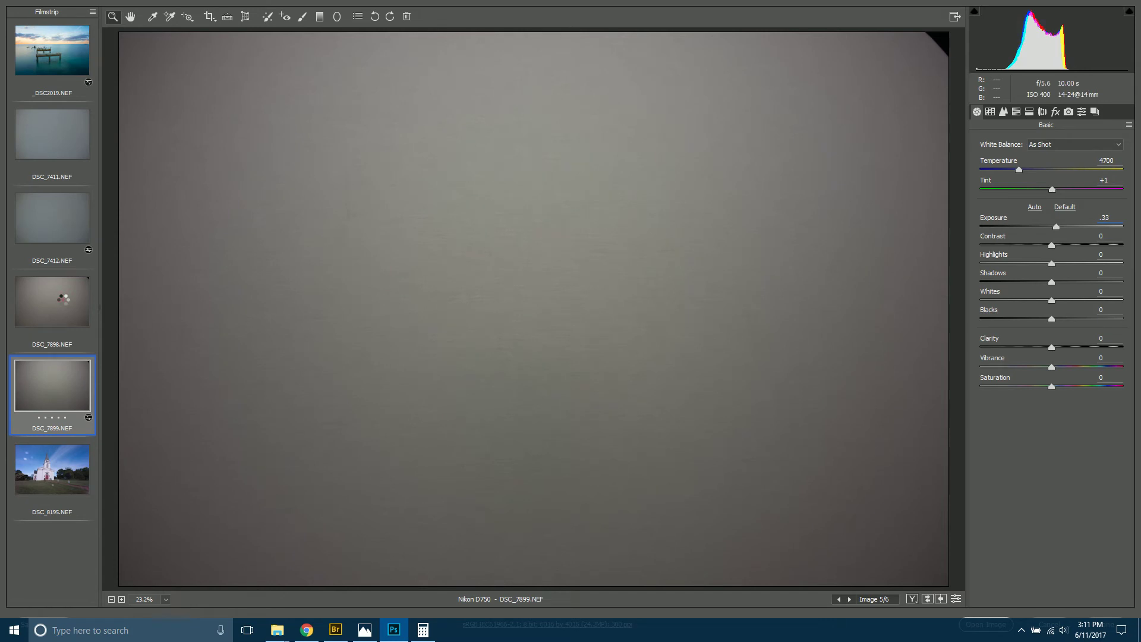
left_click(59, 297)
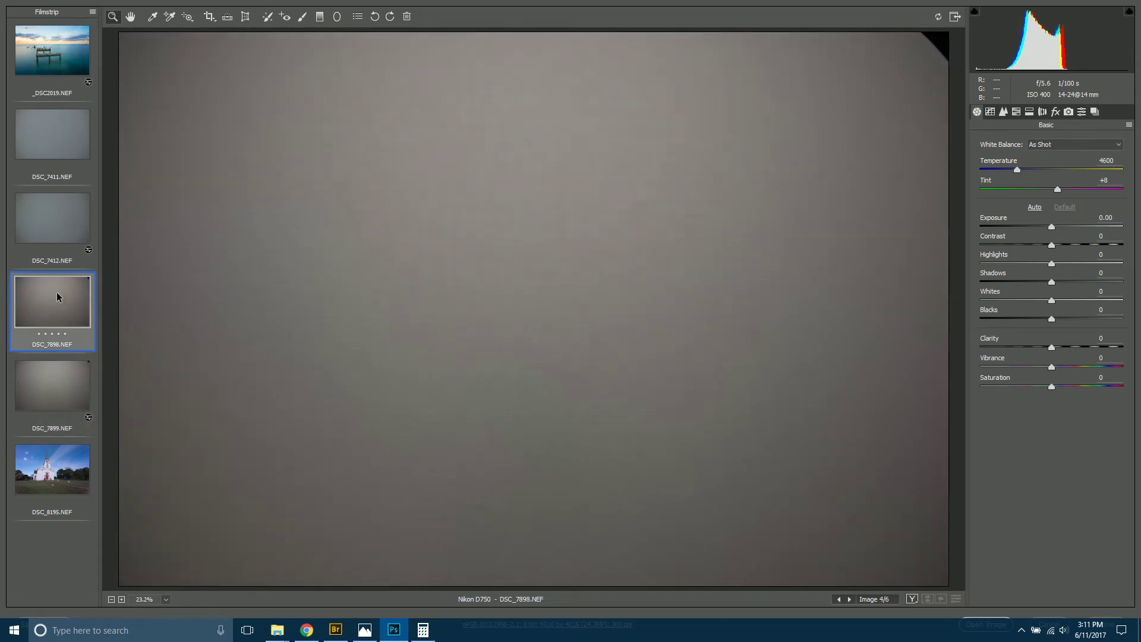
left_click(51, 384)
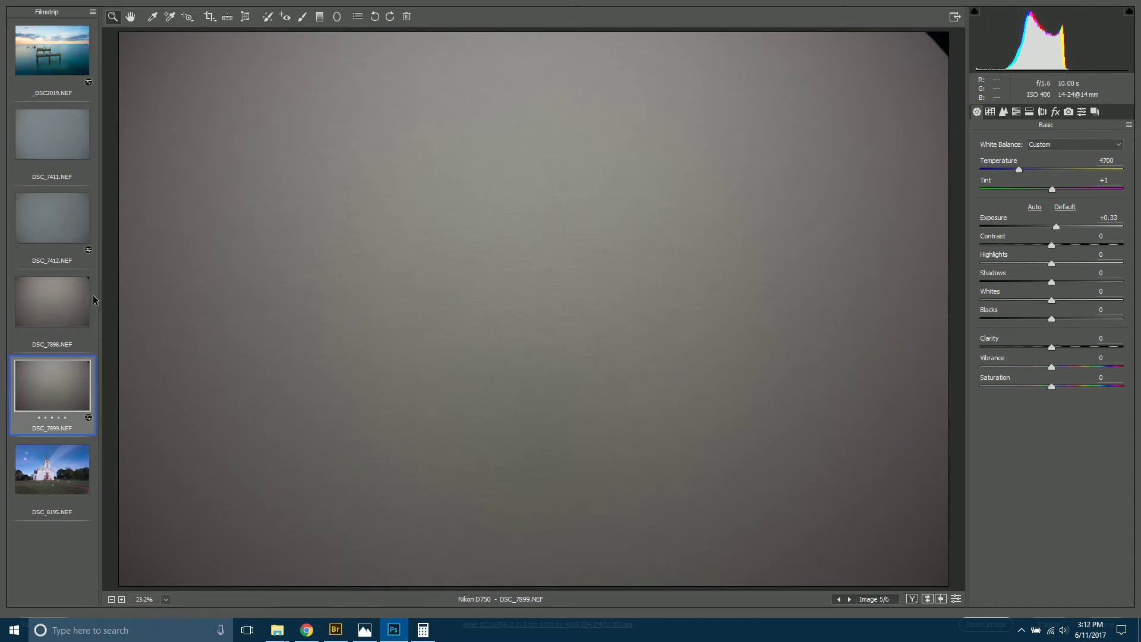
left_click(67, 302)
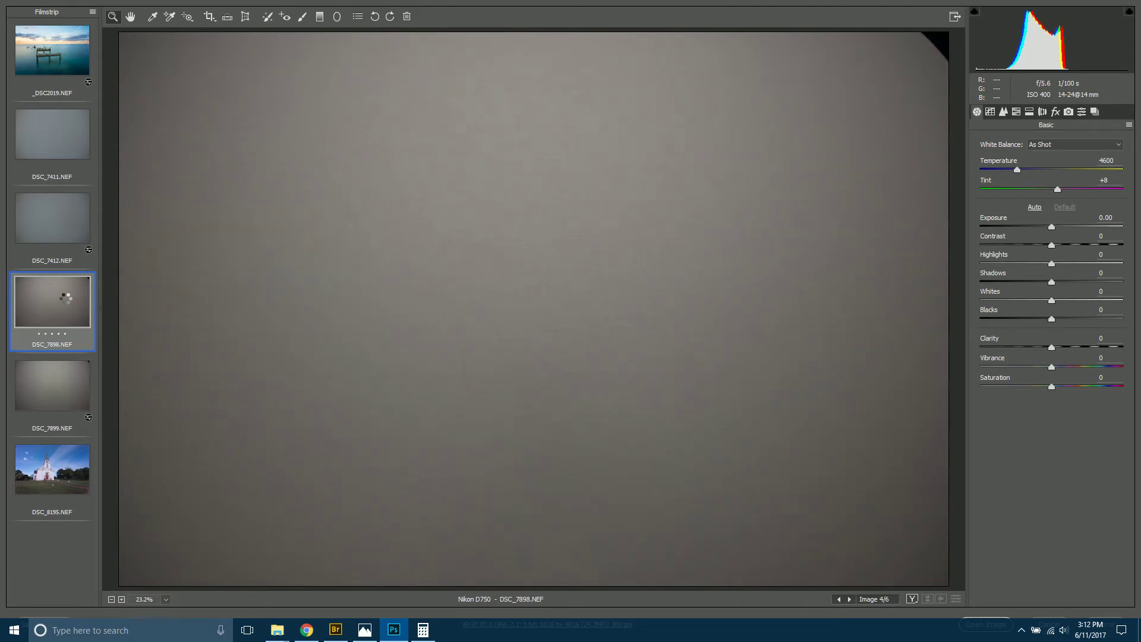
left_click(42, 377)
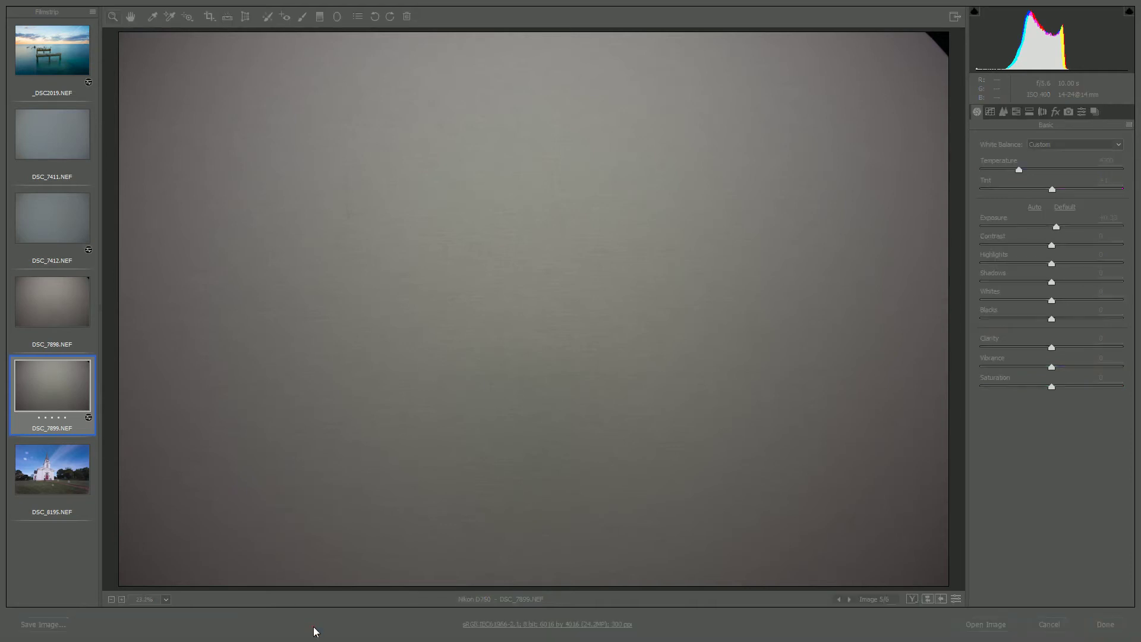
Step: Bring up the LEE Stopper Exposure Guide's Google Play page in Chrome and scroll through its screenshots
key("alt+Tab")
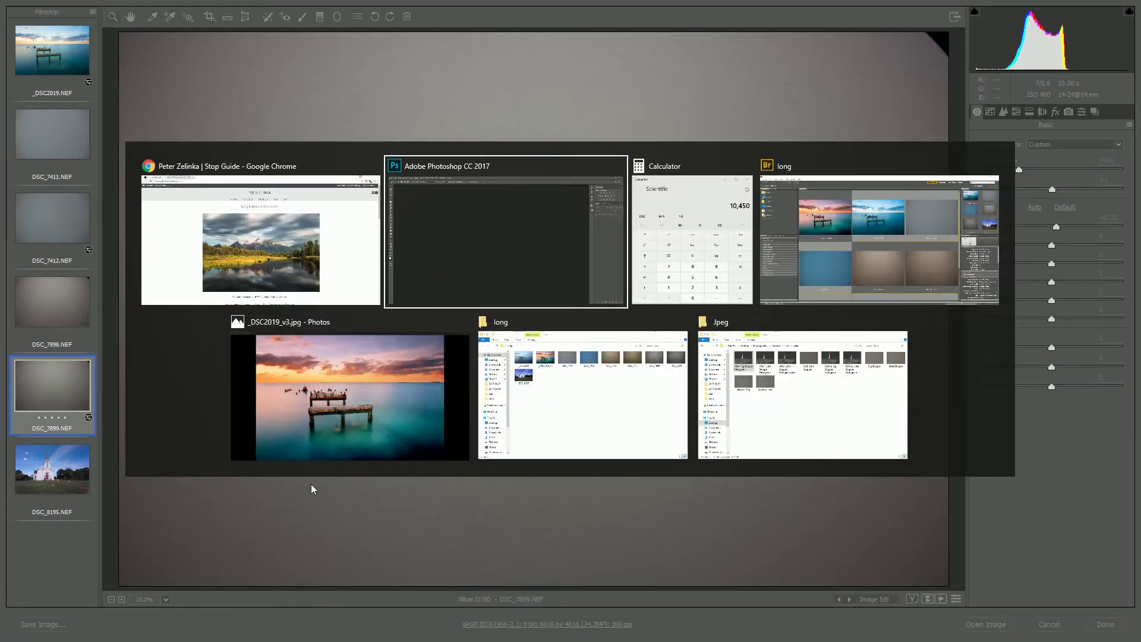
key("alt+Tab")
key("alt+Tab")
key("alt+Tab")
key("alt+Tab")
key("alt+Tab")
key("alt+Tab")
key("alt+Tab")
key("alt+Tab")
key("alt+Tab")
key("alt+Tab")
key("alt+Tab")
key("alt+Tab")
key("alt+Tab")
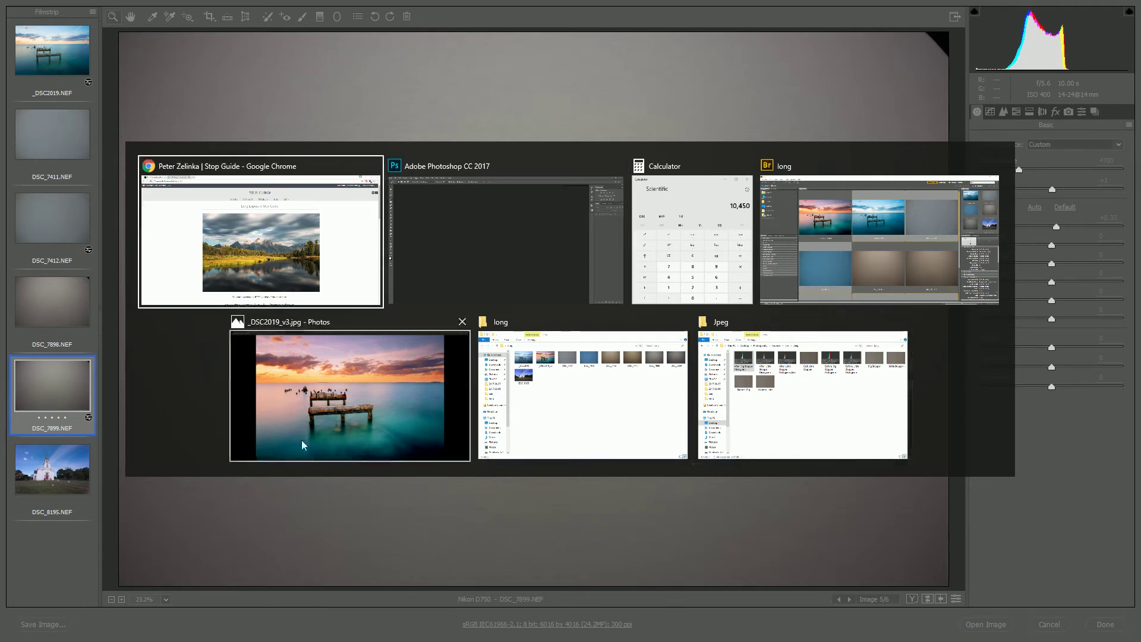
key("ctrl+Tab")
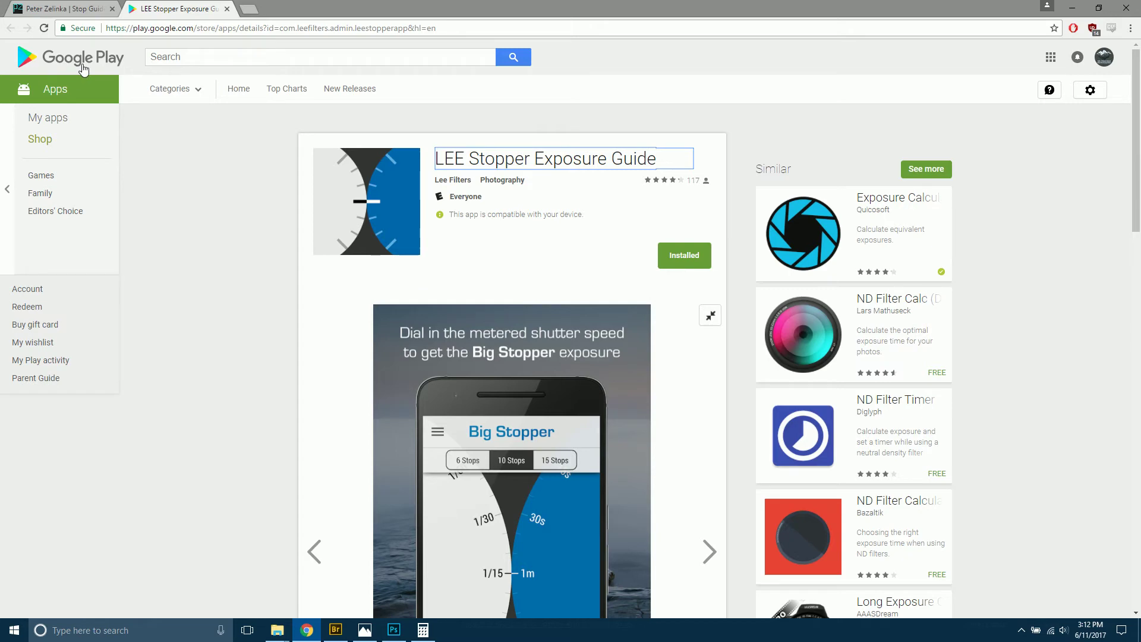
scroll(310, 329, "down", 3)
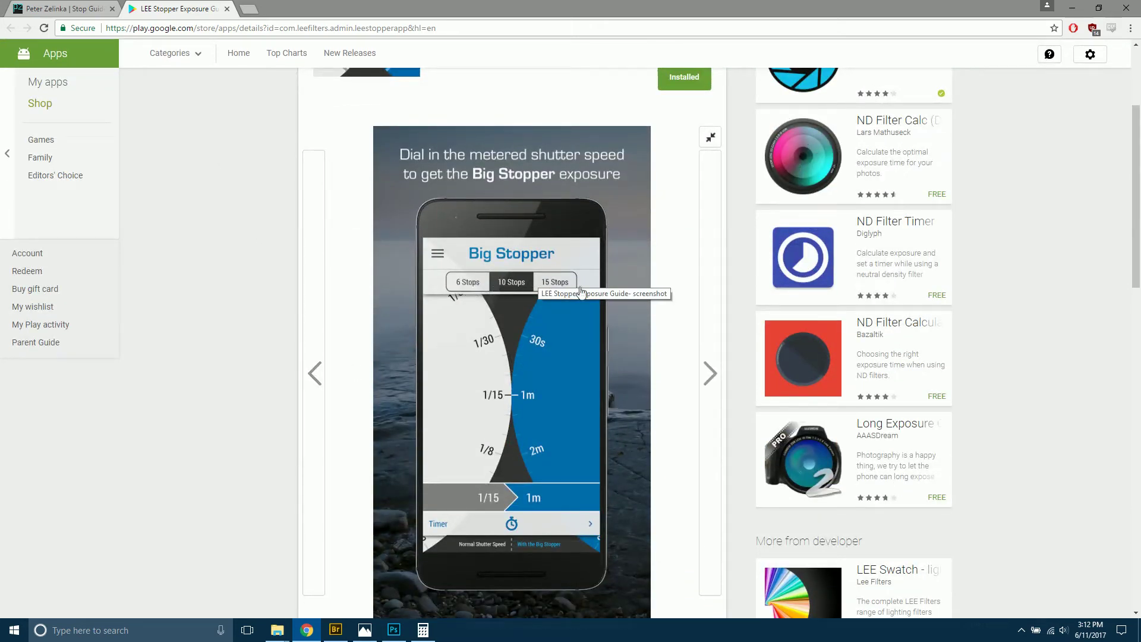
scroll(581, 290, "down", 1)
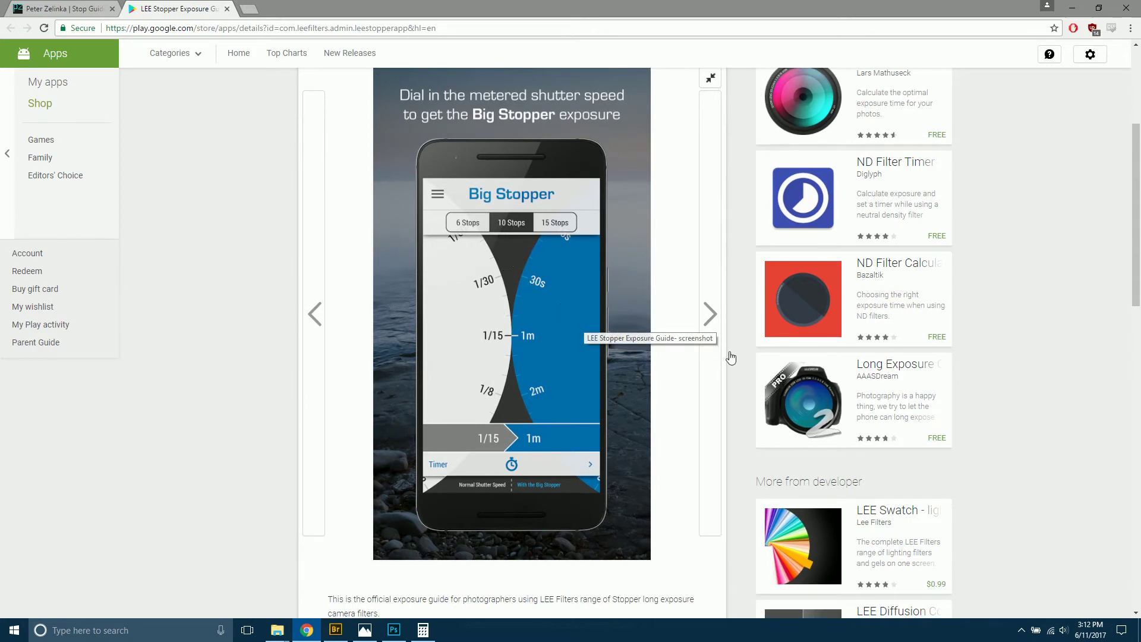
scroll(584, 345, "down", 1)
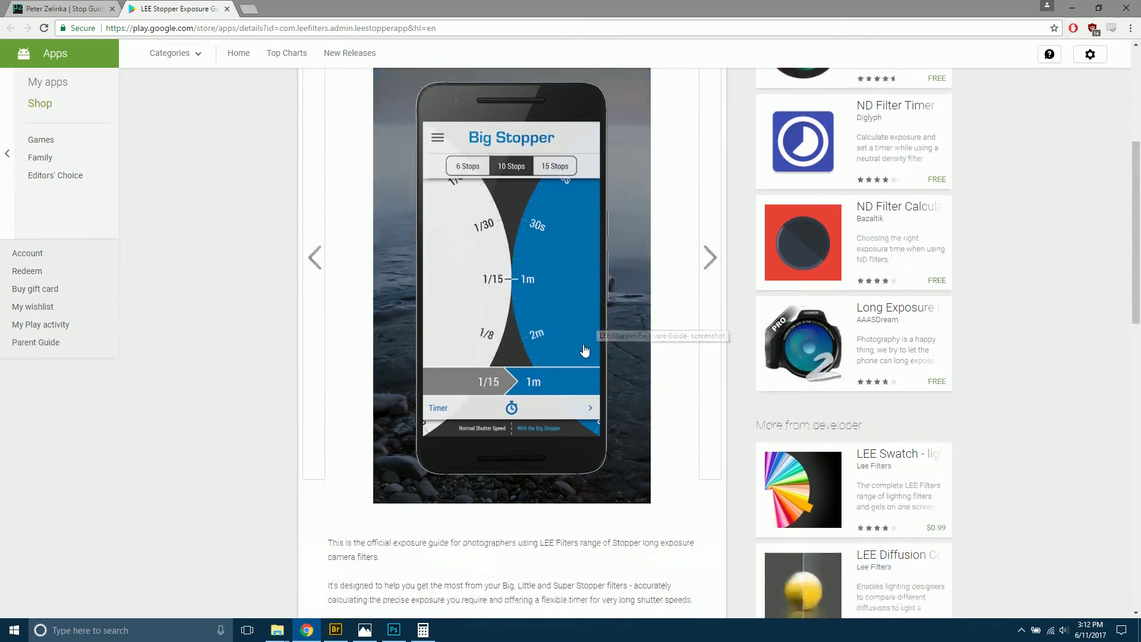
scroll(204, 313, "up", 1)
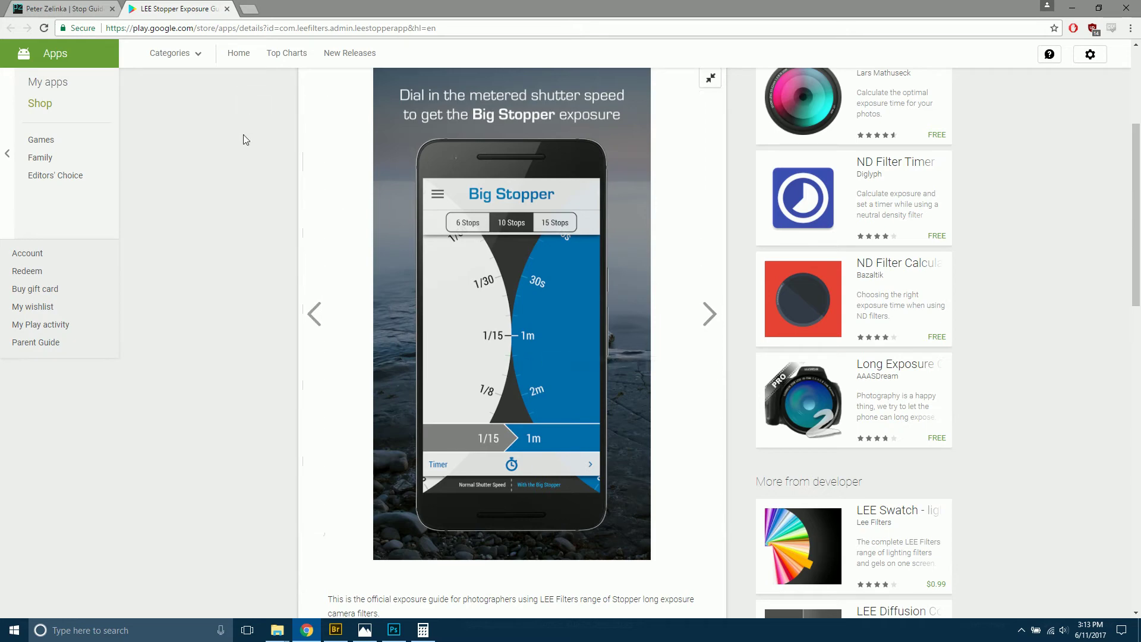
Step: Switch to peterzelinka.com's Long Exposure Stop Guide page and scroll through it
left_click(57, 8)
scroll(362, 504, "down", 9)
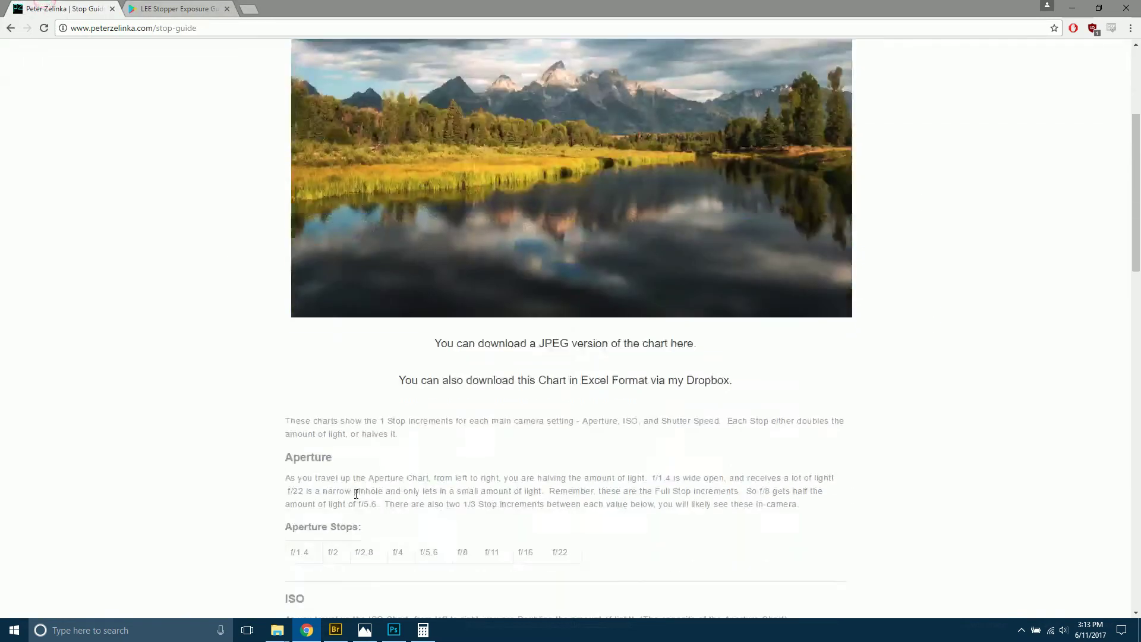
scroll(362, 504, "down", 3)
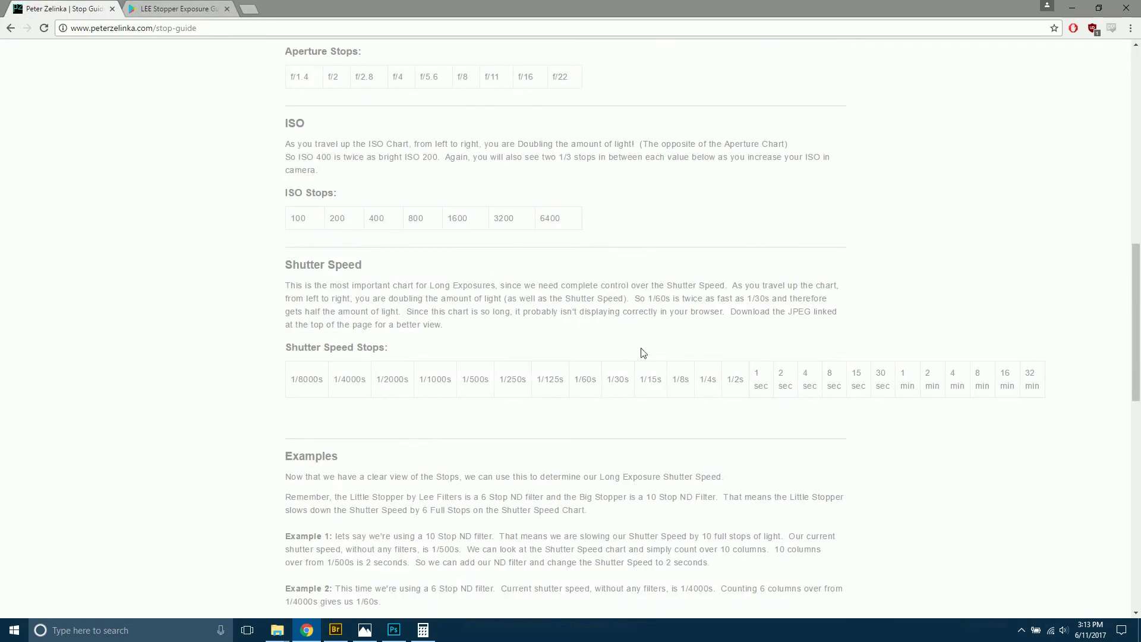
scroll(680, 470, "down", 3)
scroll(680, 470, "down", 5)
scroll(511, 452, "up", 9)
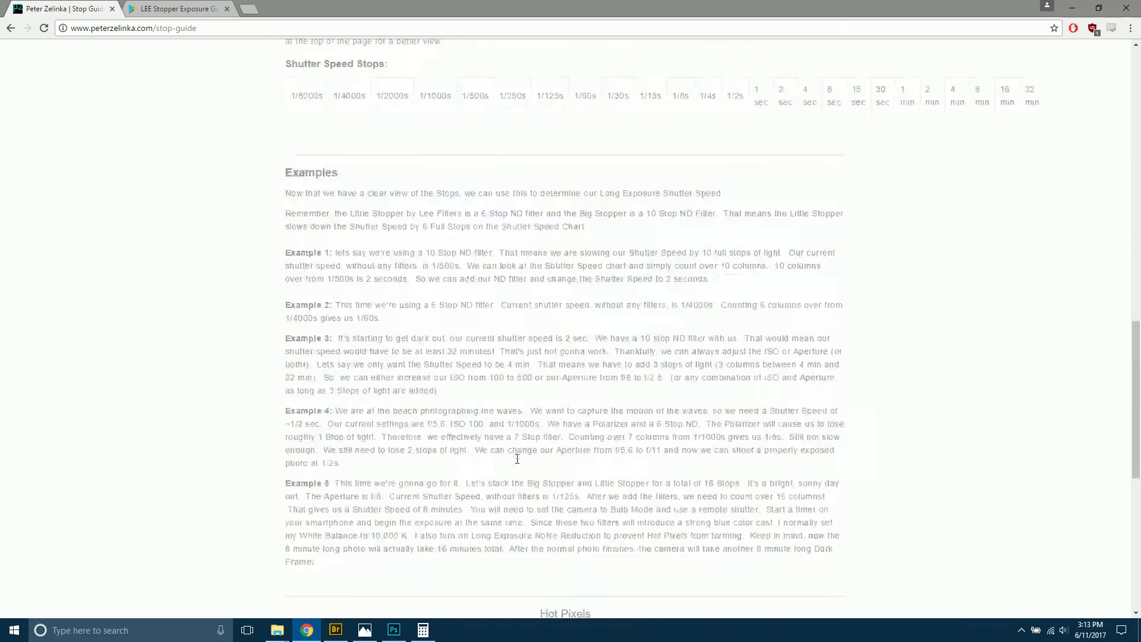
scroll(521, 465, "up", 10)
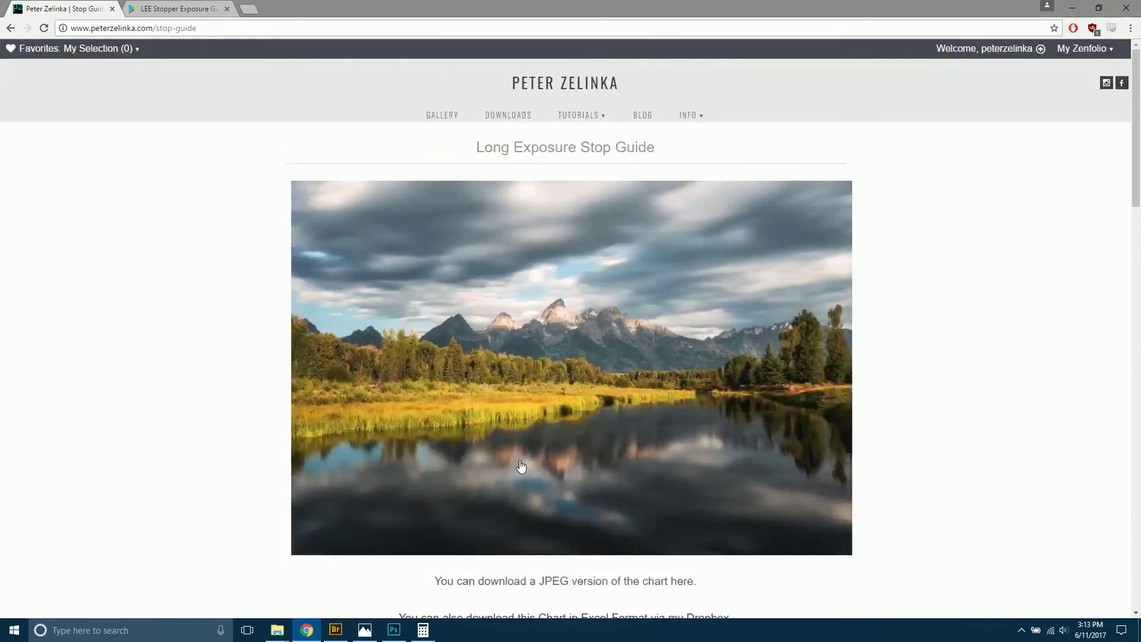
Step: Look over the Long Exposure Guide page, then return to Camera Raw showing DSC_7899.NEF
mouse_move(581, 114)
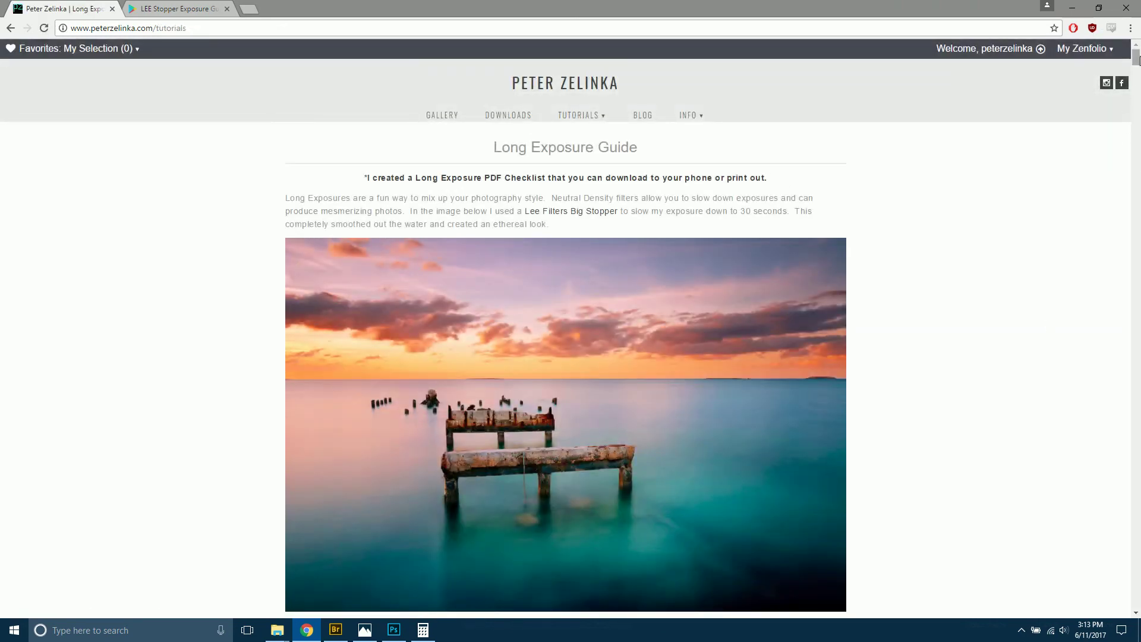
mouse_move(1137, 59)
left_mouse_down()
mouse_move(1135, 461)
mouse_move(1138, 47)
left_mouse_up()
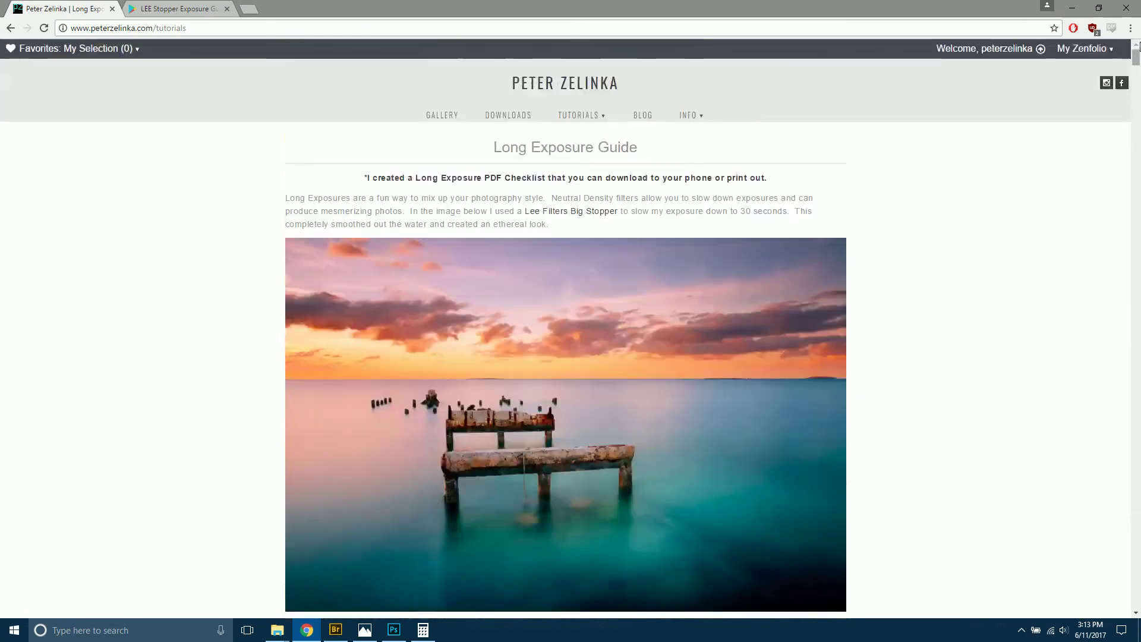
left_click(396, 628)
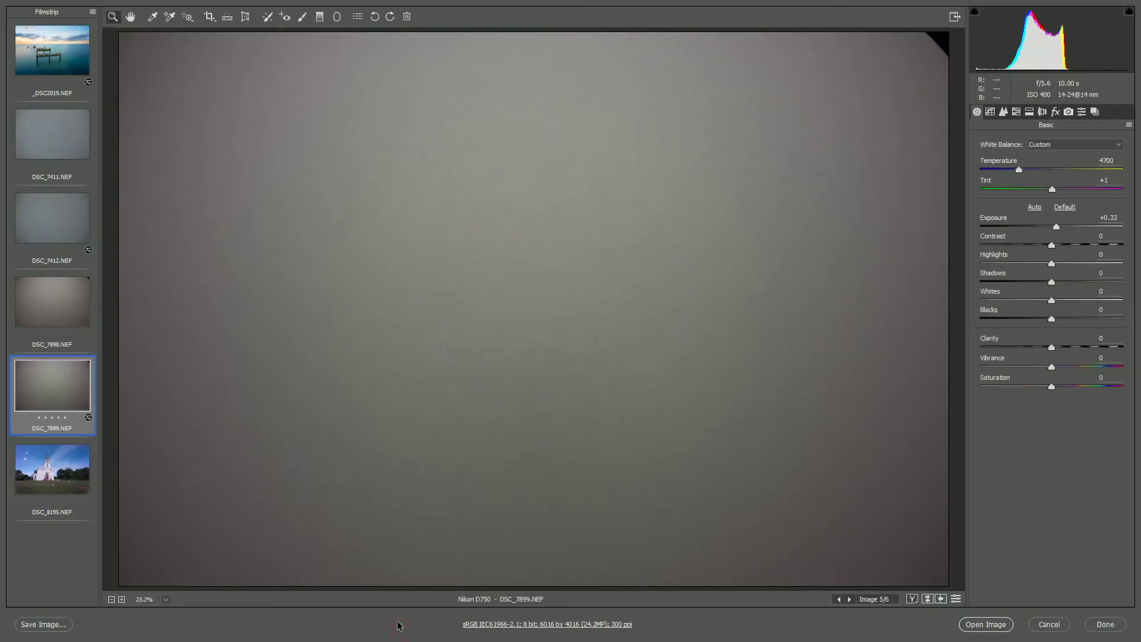
Step: Compare DSC_7899 against DSC_7898 and raise DSC_7899's exposure to +0.35
left_click(55, 313)
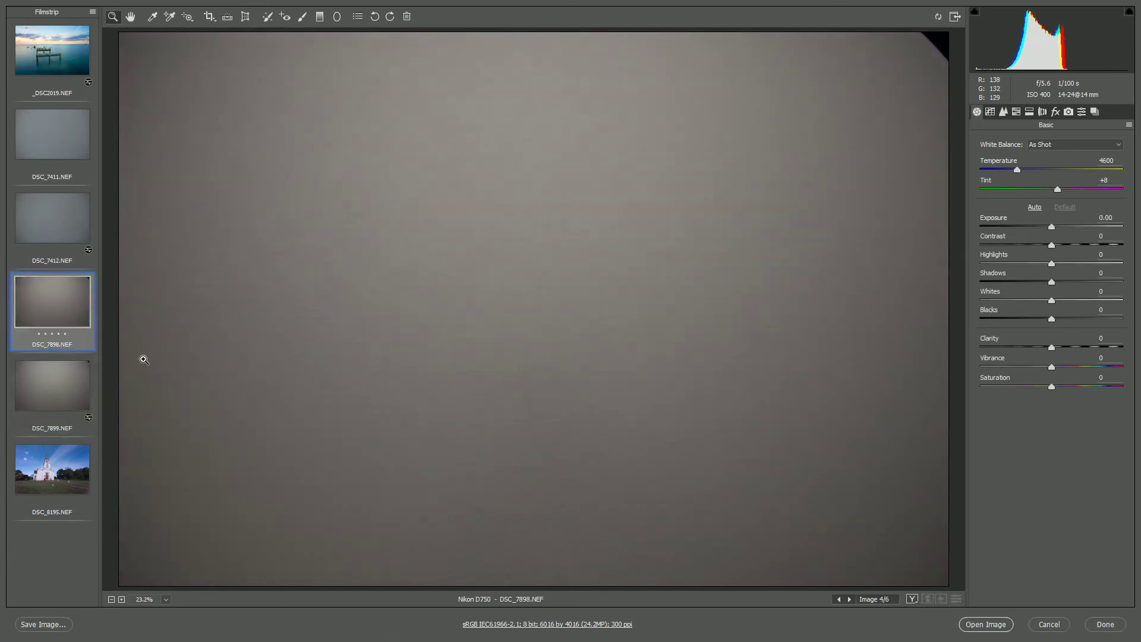
left_click(54, 386)
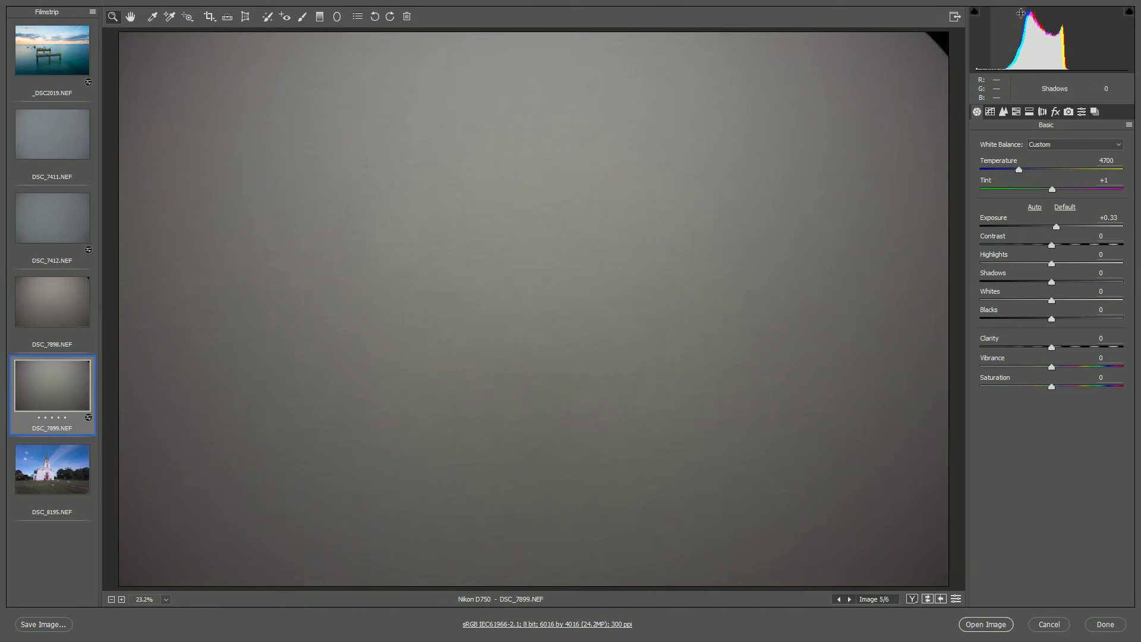
left_click(75, 332)
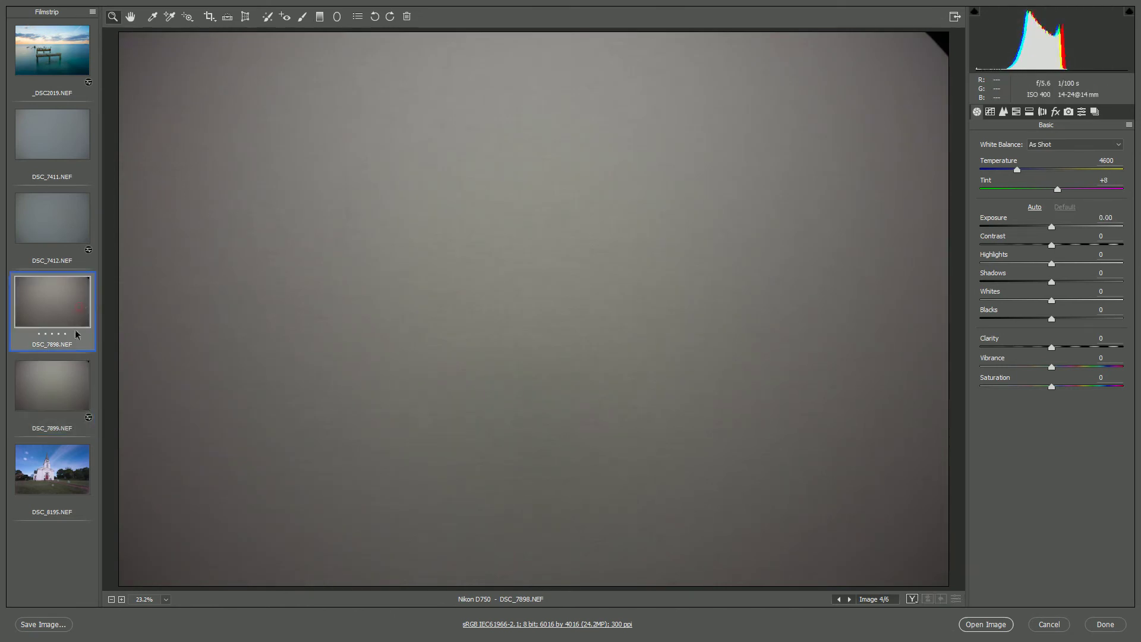
left_click(69, 382)
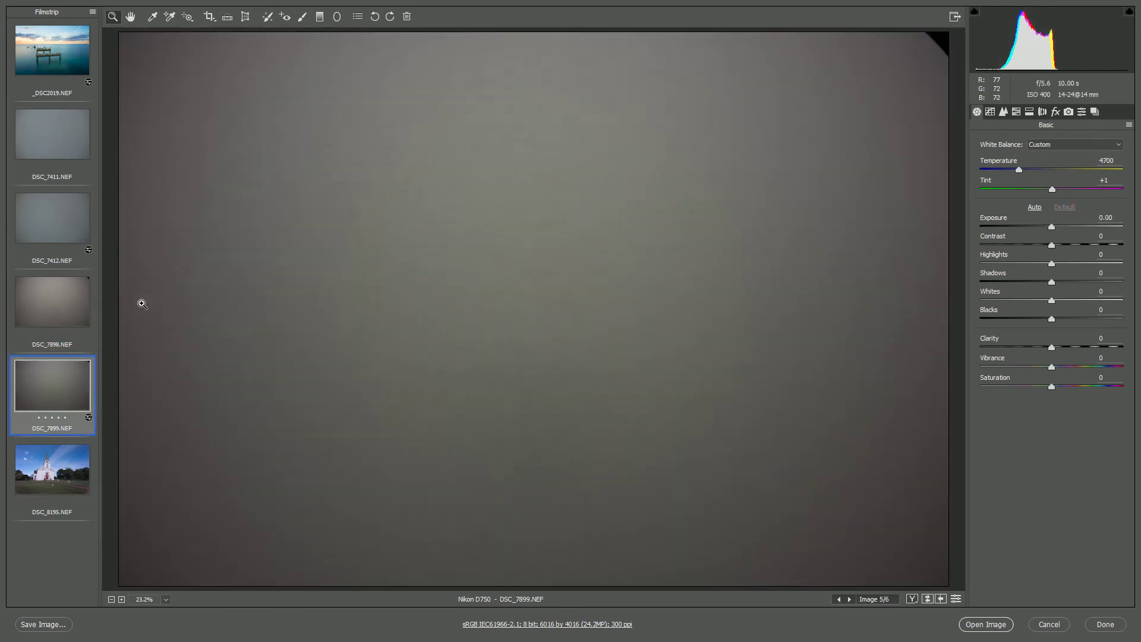
key("Up")
key("Down")
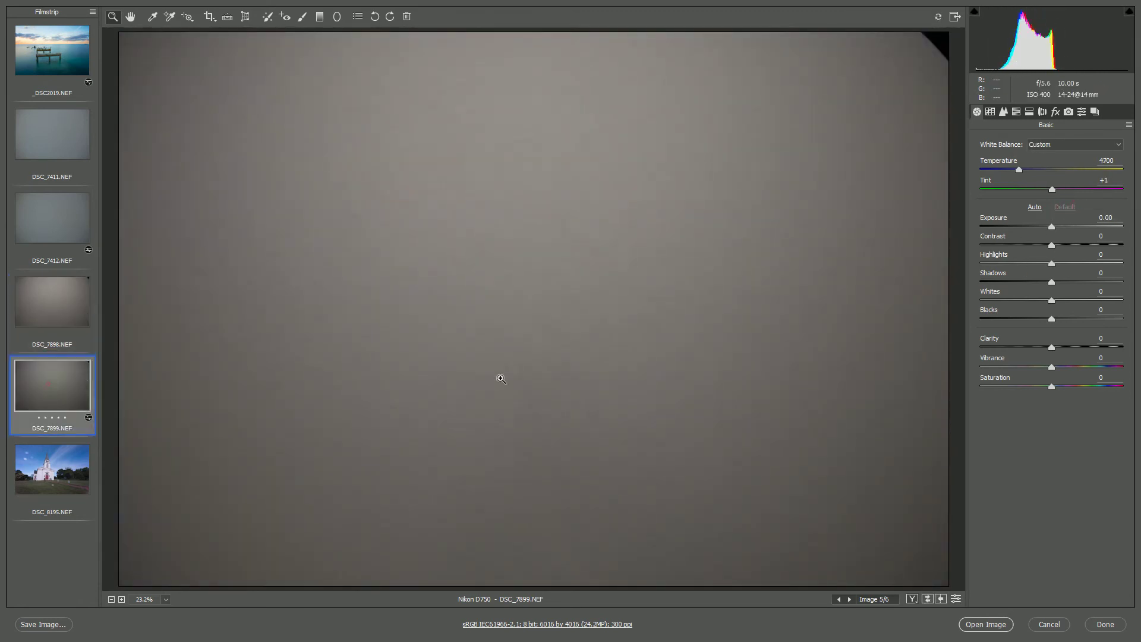
left_click_drag(1051, 226, 1056, 227)
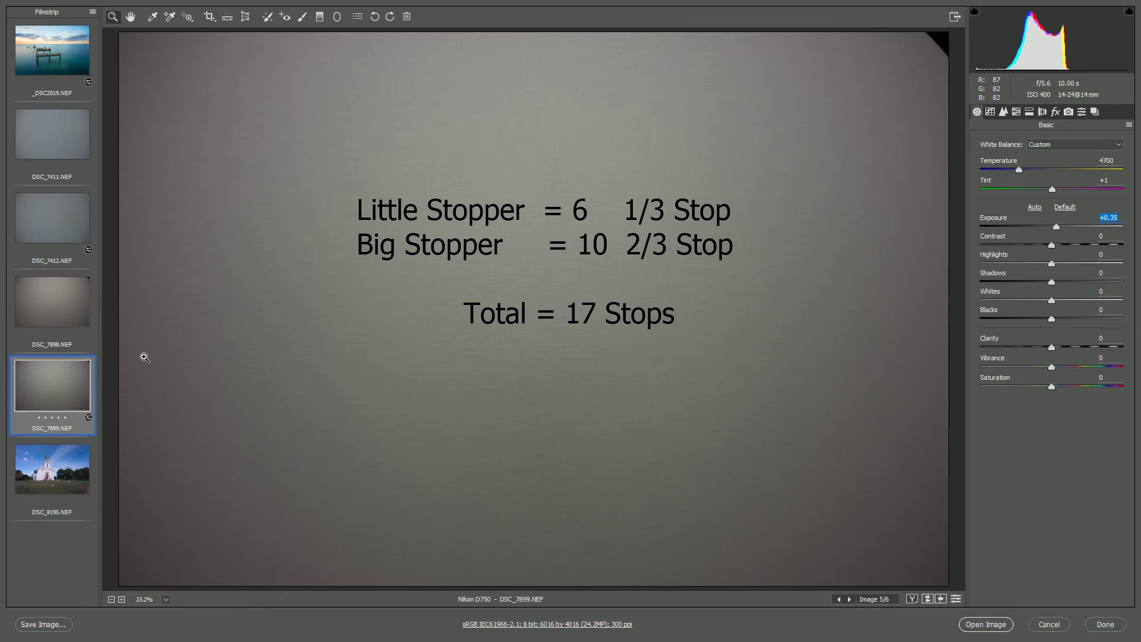
Step: Switch to the Chrome window showing the Long Exposure Guide
key("alt+Tab")
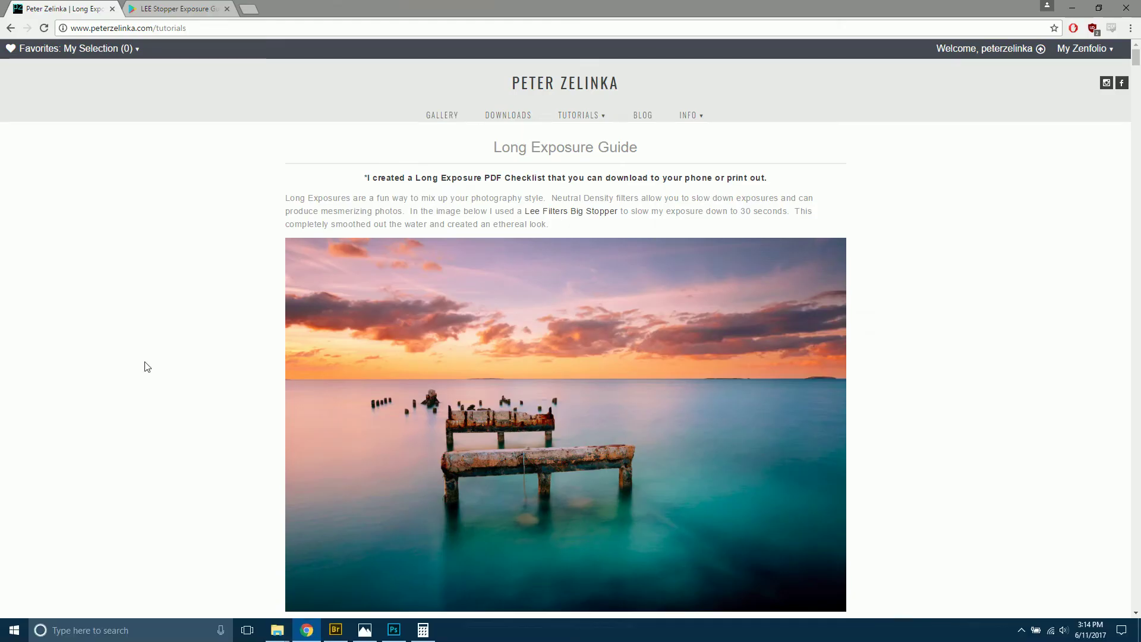
Step: Glance at the LEE Stopper tab, then return to the Peter Zelinka guide page
left_click(185, 8)
left_click(88, 11)
mouse_move(589, 117)
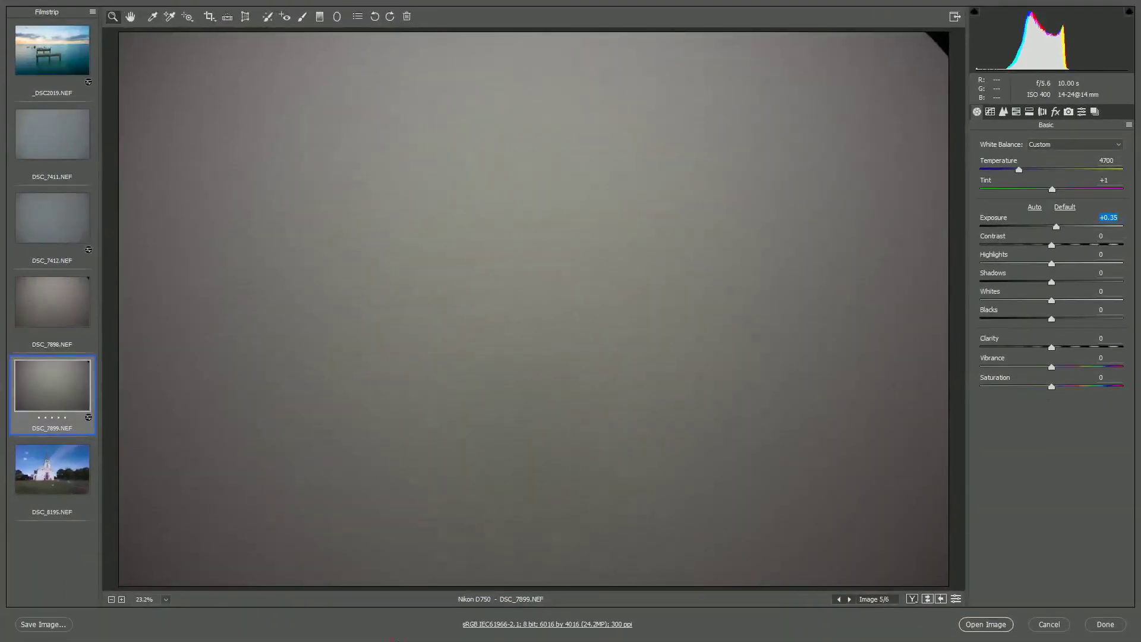
Step: Check DSC_7411's Temperature 9900 and Tint +27 values
left_click(49, 138)
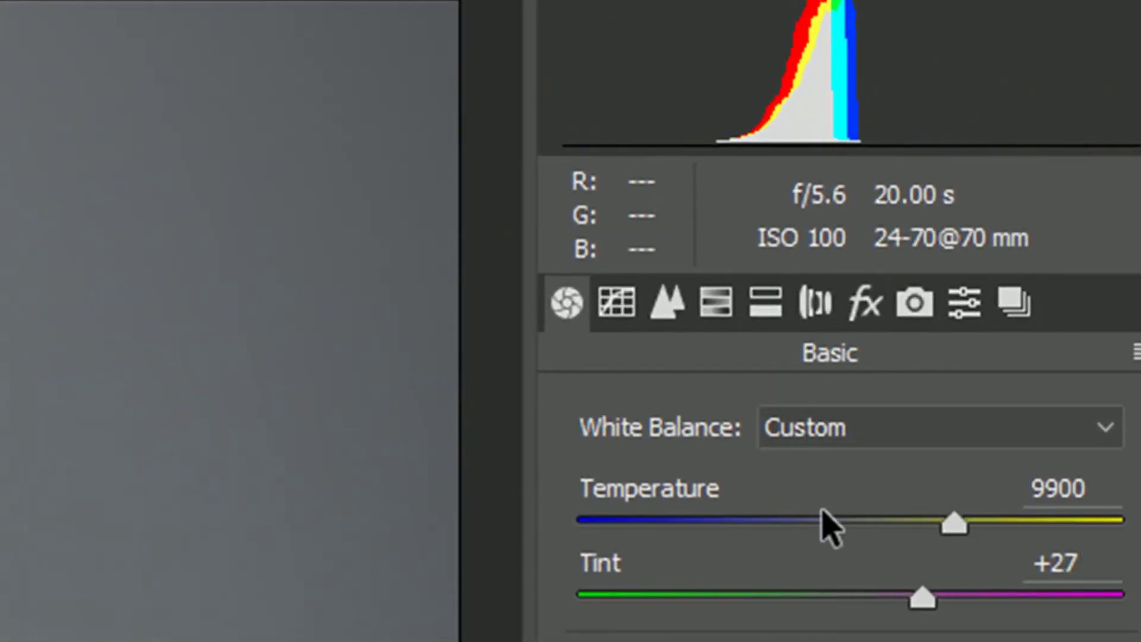
left_click(1092, 489)
left_click(1090, 564)
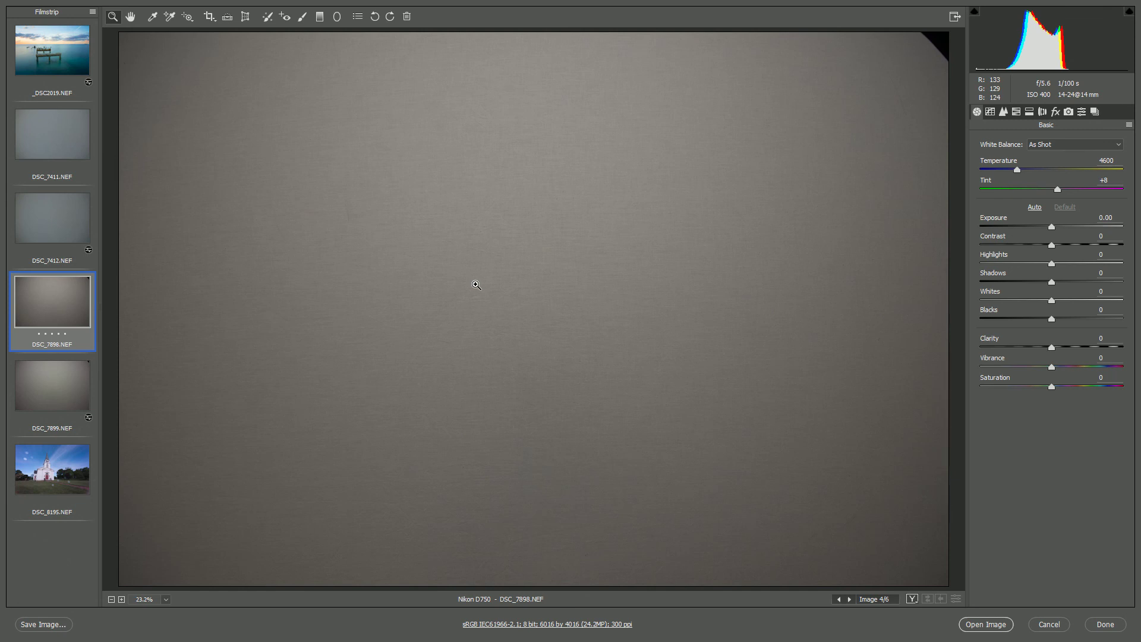
Step: On DSC_7899, set the Exposure slider to +0.65 to match DSC_7898's histogram
left_click(75, 374)
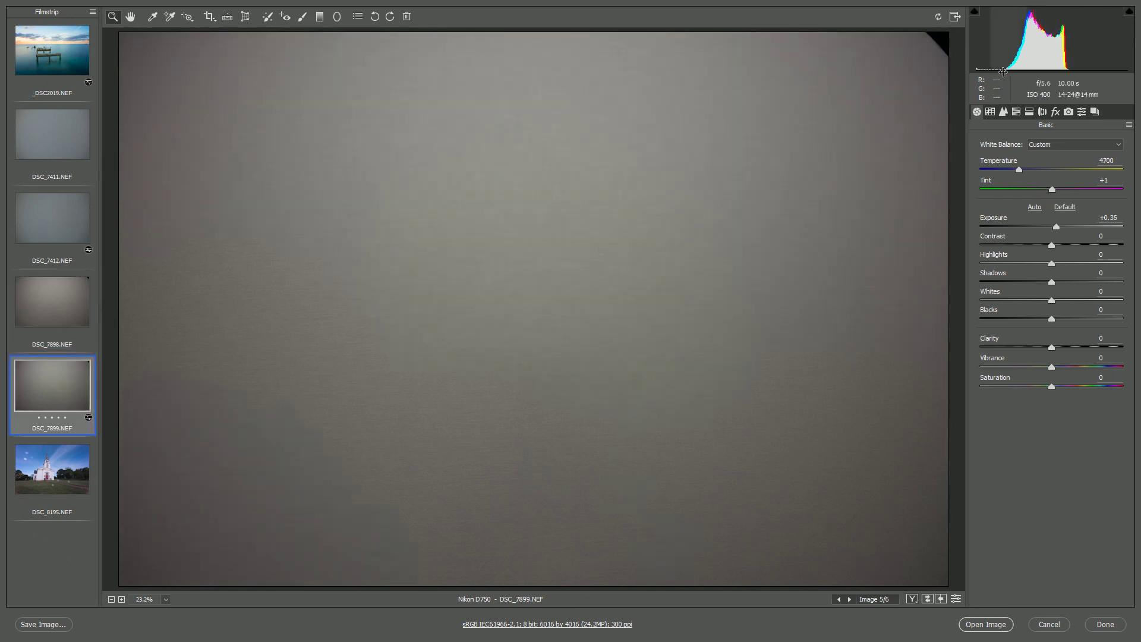
left_click(1056, 229)
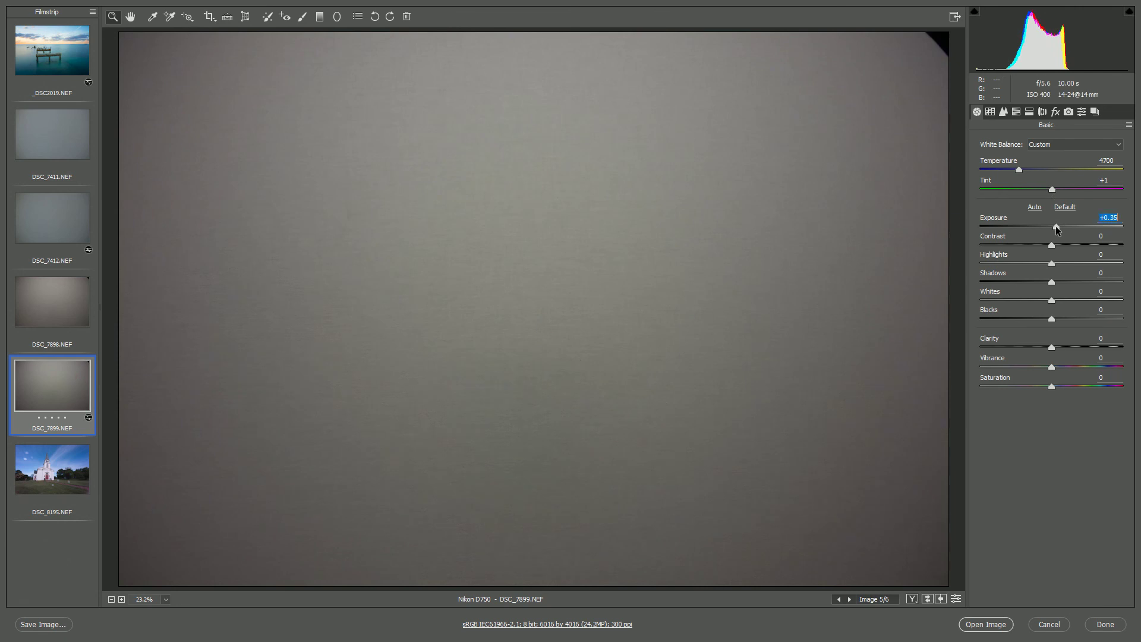
left_click_drag(1056, 228, 1061, 228)
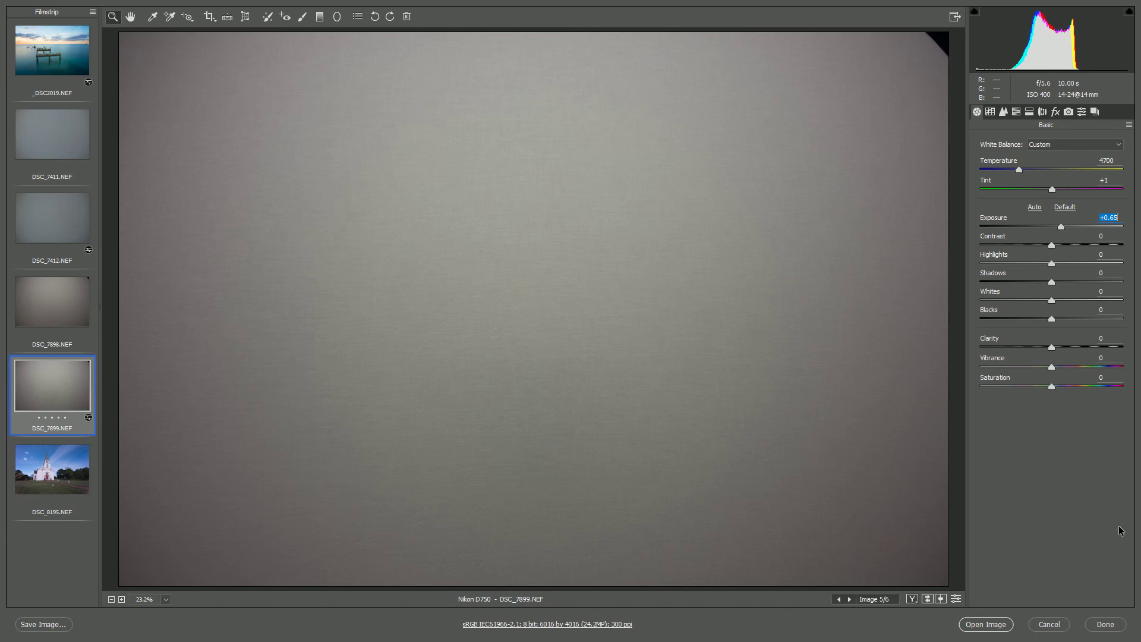
Step: Close Camera Raw with Done and open Chrome's Long Exposures tutorial, scrolling toward Neutral Density Filters
left_click(1117, 630)
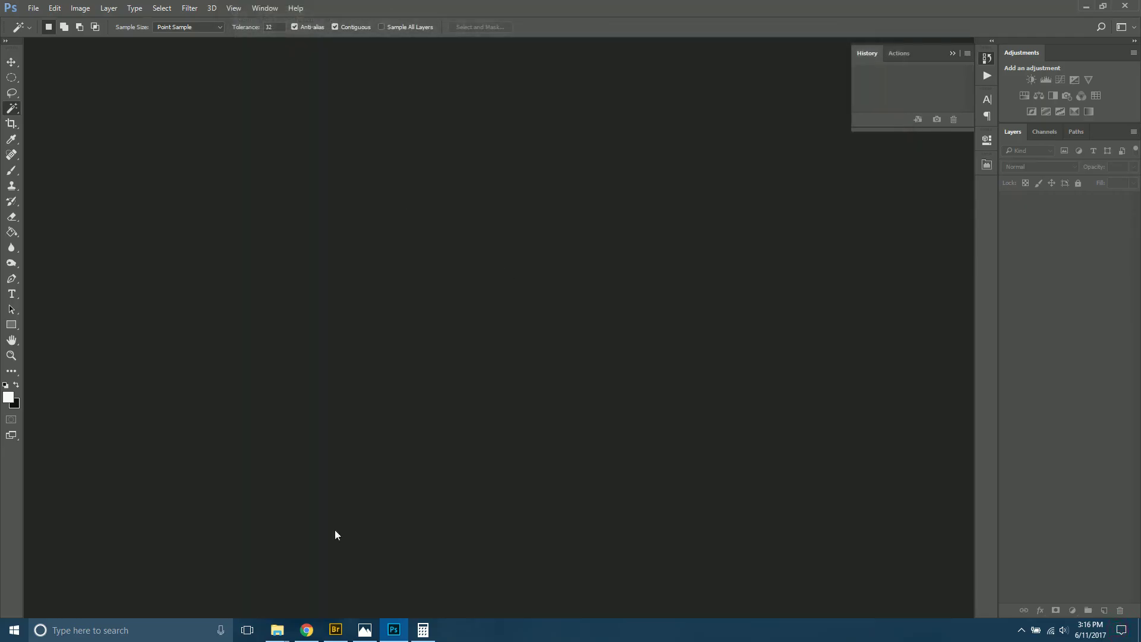
left_click(307, 630)
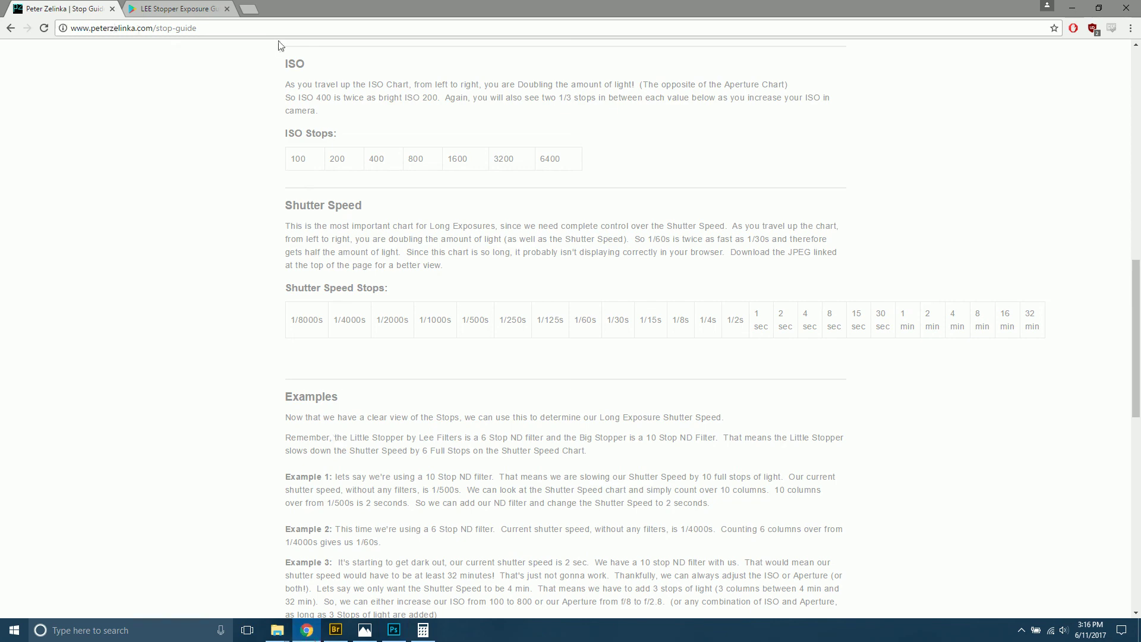
left_click_drag(1136, 308, 1136, 105)
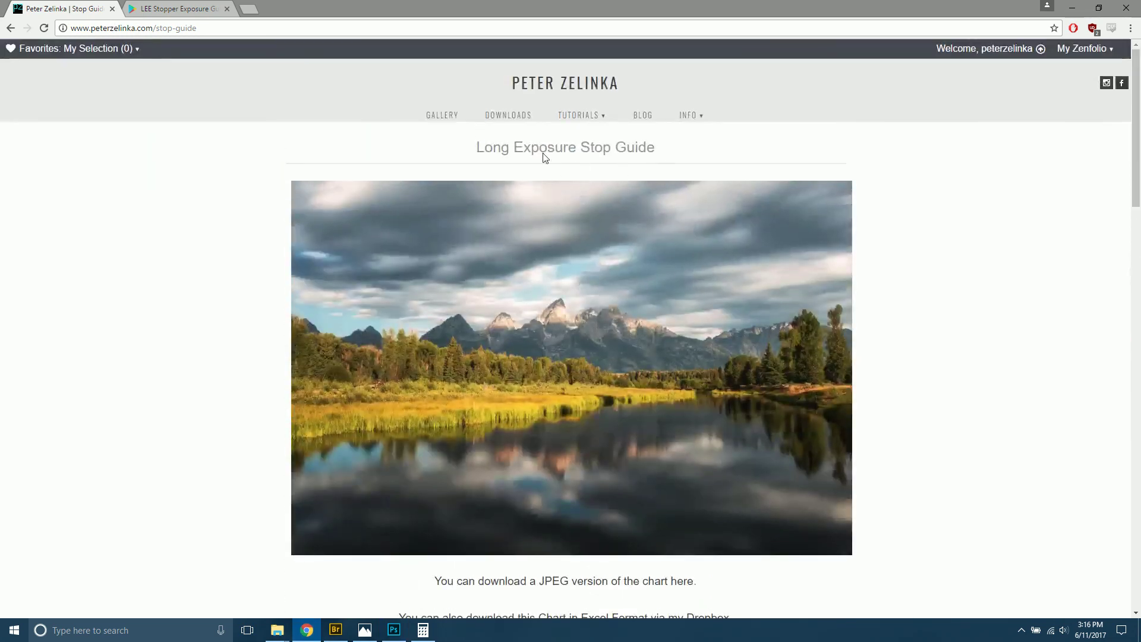
left_click_drag(475, 148, 690, 149)
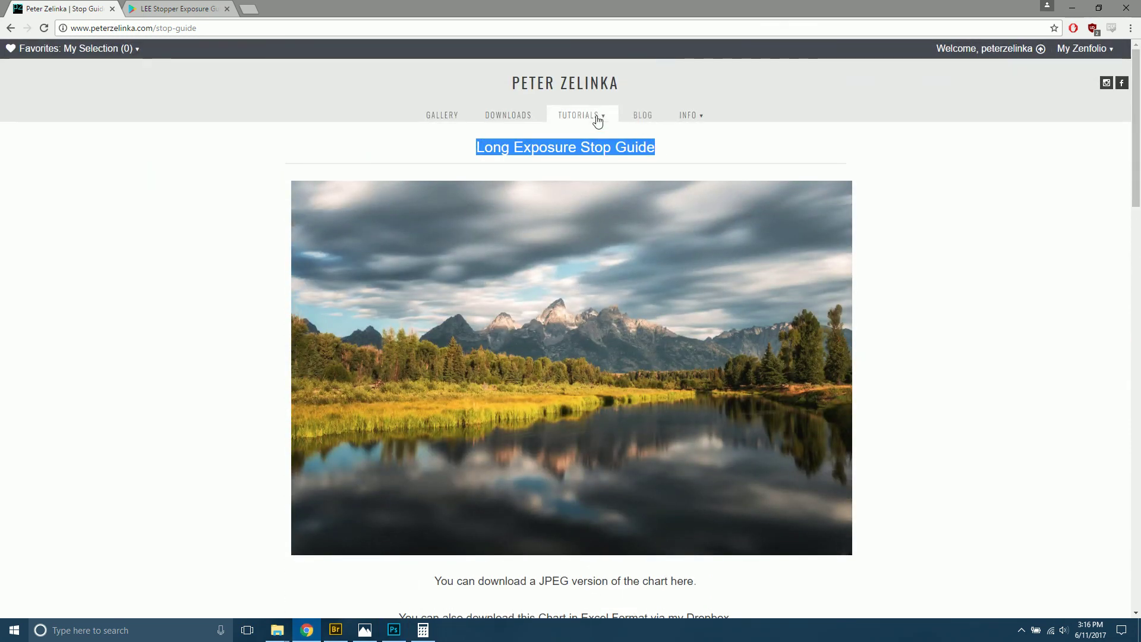
mouse_move(593, 116)
left_click(593, 192)
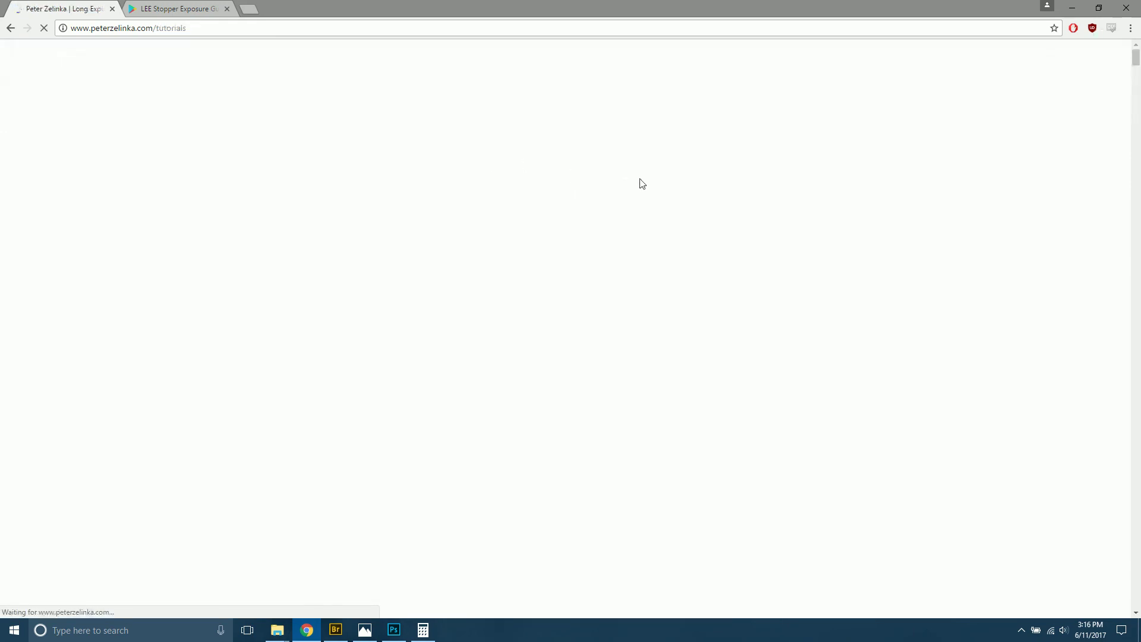
scroll(1005, 255, "down", 15)
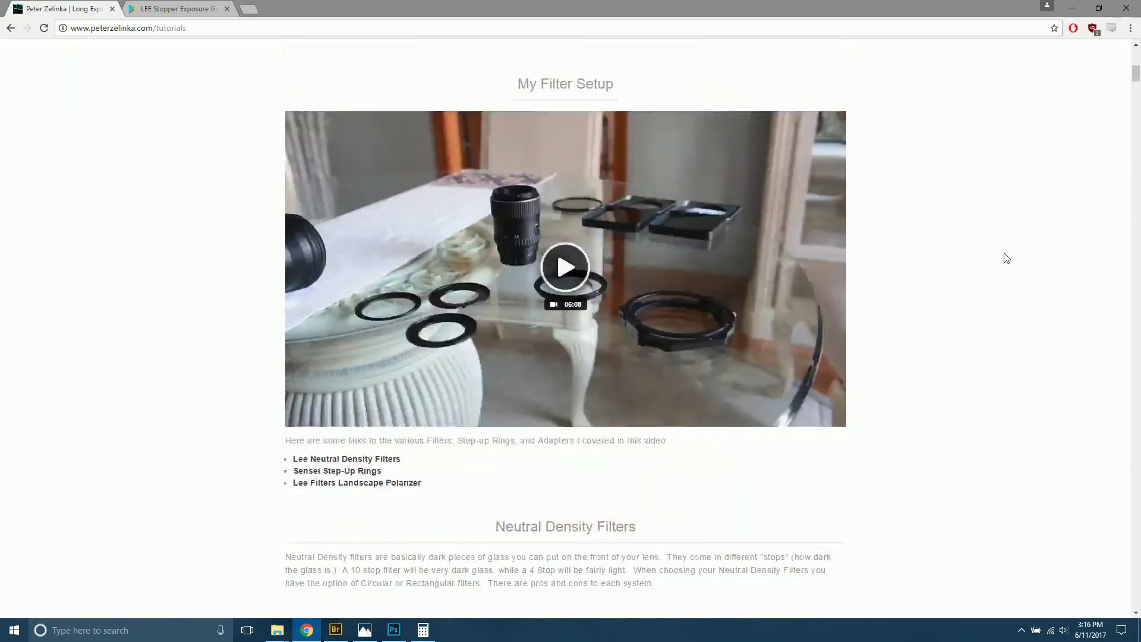